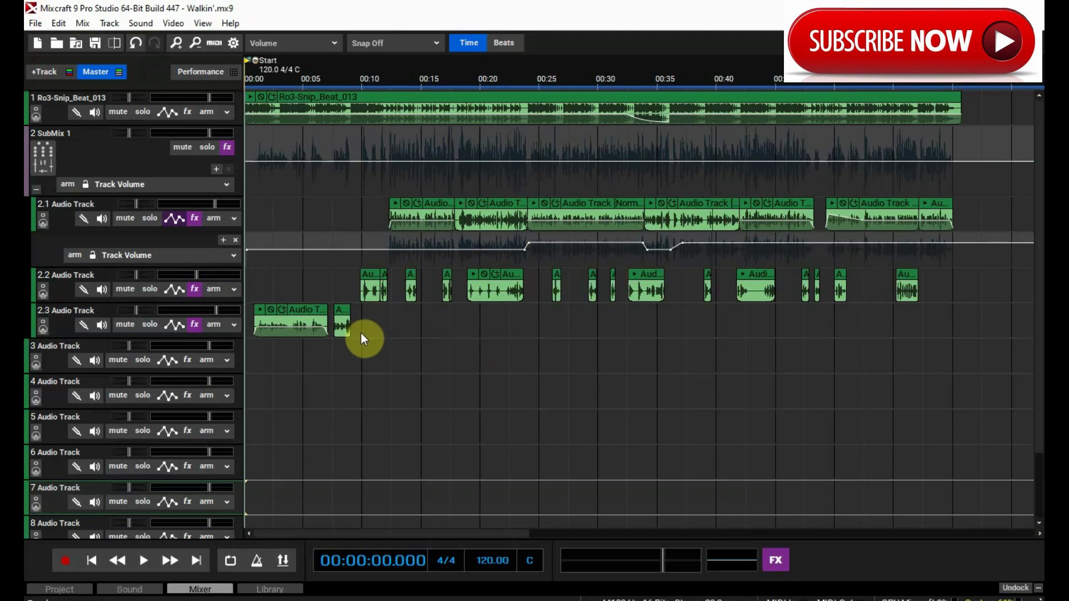
Scroll the arrangement up to bring vocal tracks 2.1–2.3 into view
scroll(366, 334, "up", 1)
Look over track 2.1's effect list, then close it
left_click(194, 219)
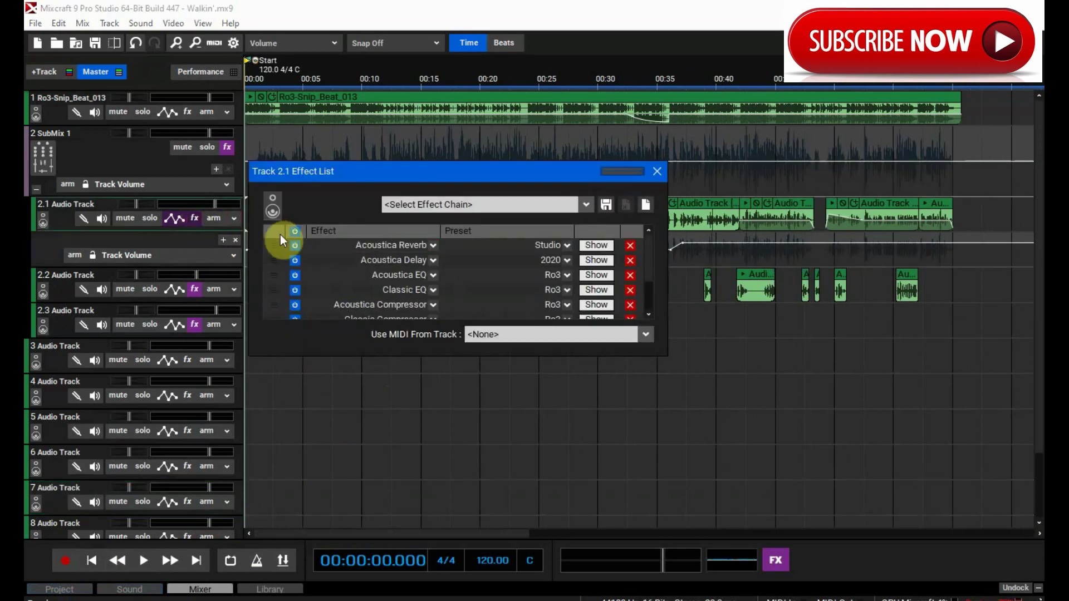
scroll(365, 279, "down", 1)
scroll(367, 281, "up", 1)
left_click(656, 172)
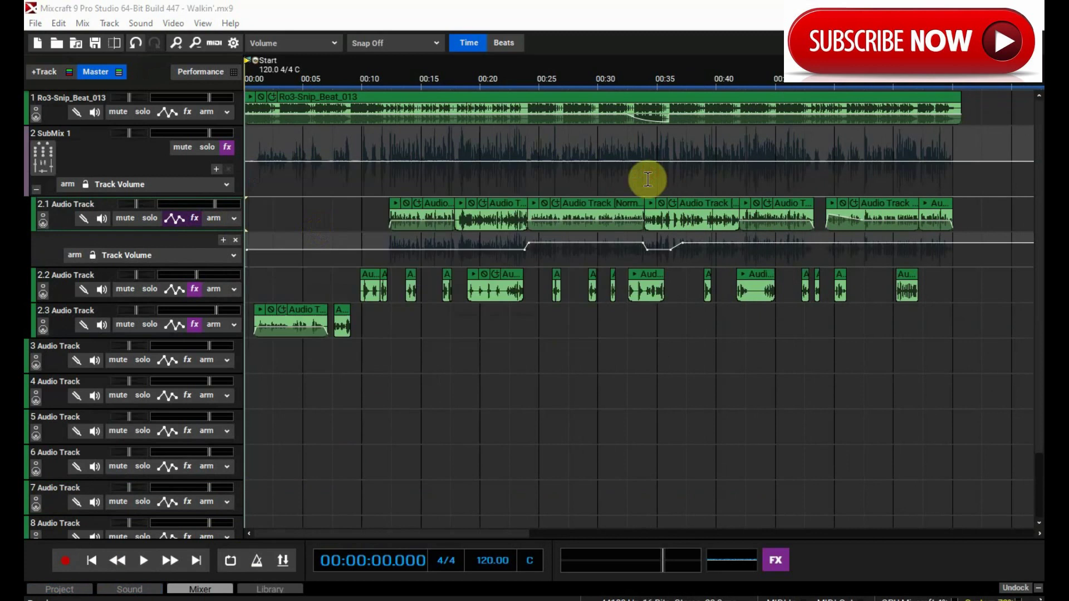
Check track 2.2's effect list, then toggle the first effect on track 2.3 and close its list
left_click(195, 289)
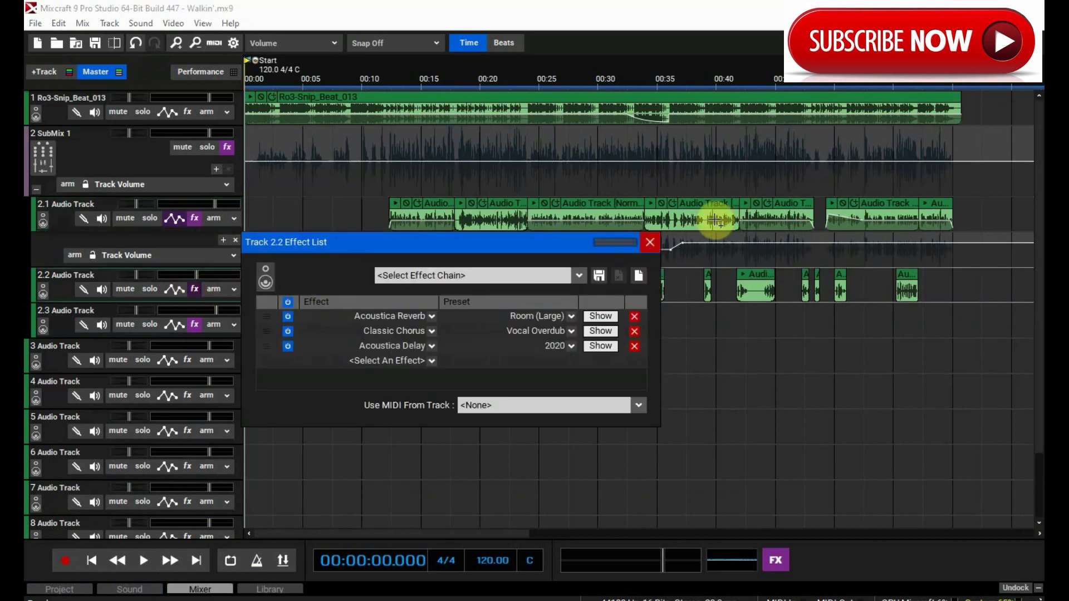
left_click(650, 242)
left_click(192, 324)
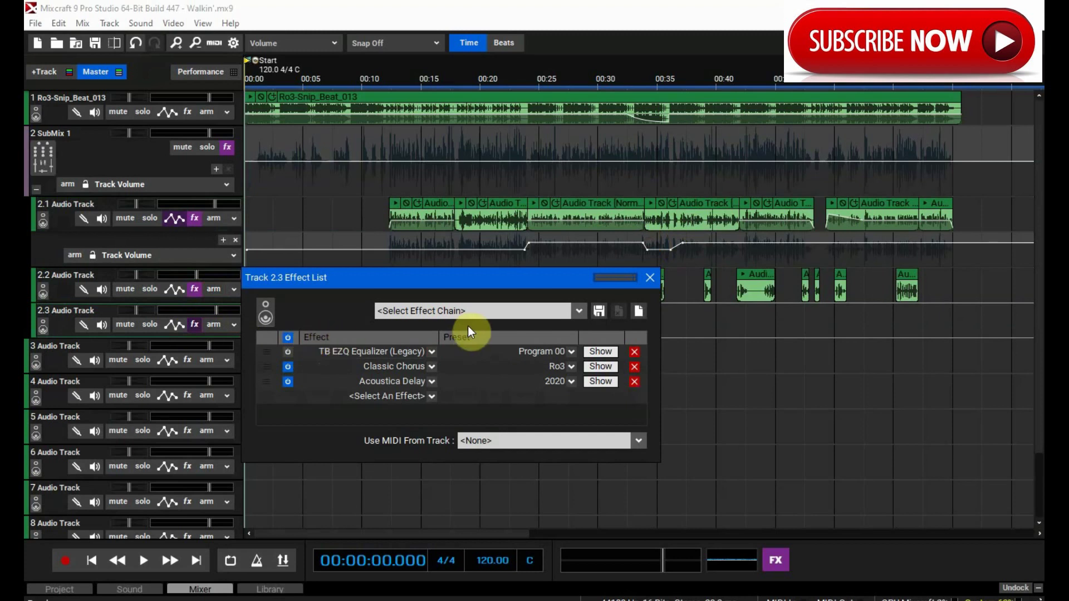
left_click(287, 353)
left_click(649, 278)
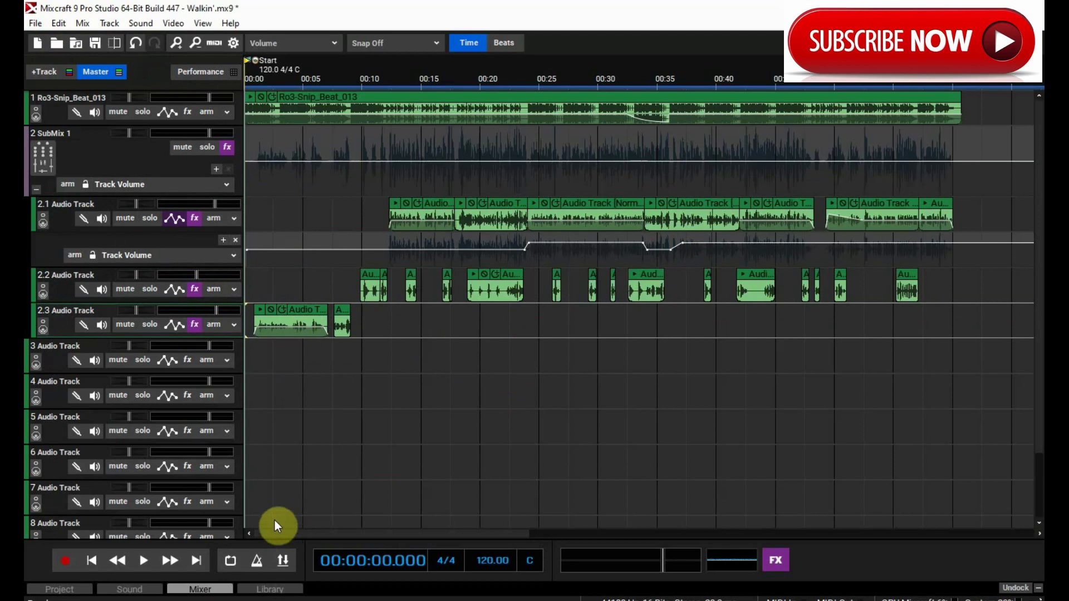
left_click(186, 591)
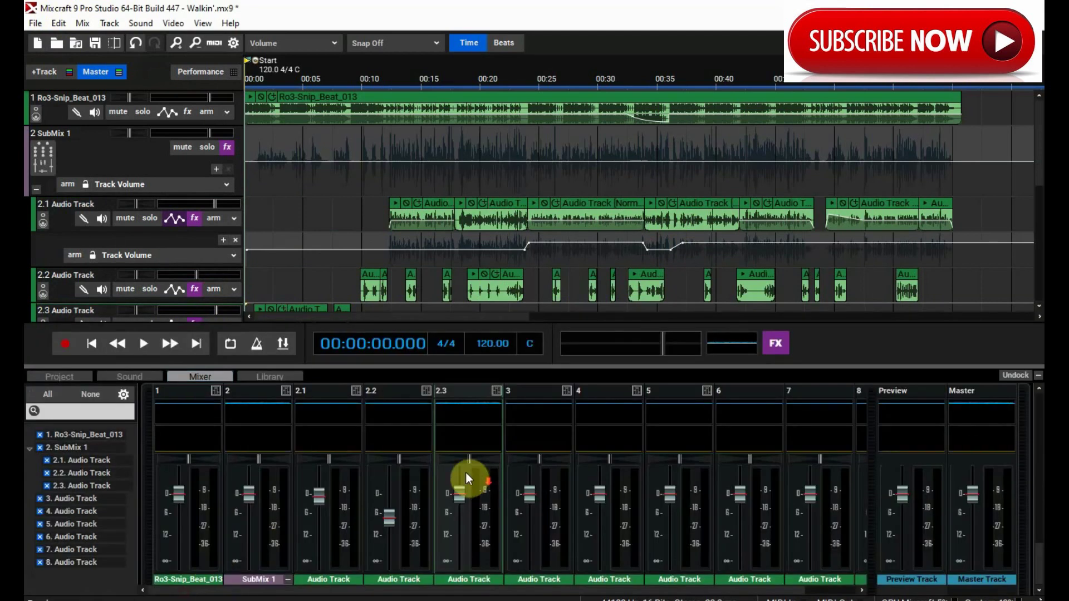
scroll(512, 479, "down", 2)
scroll(477, 489, "up", 10)
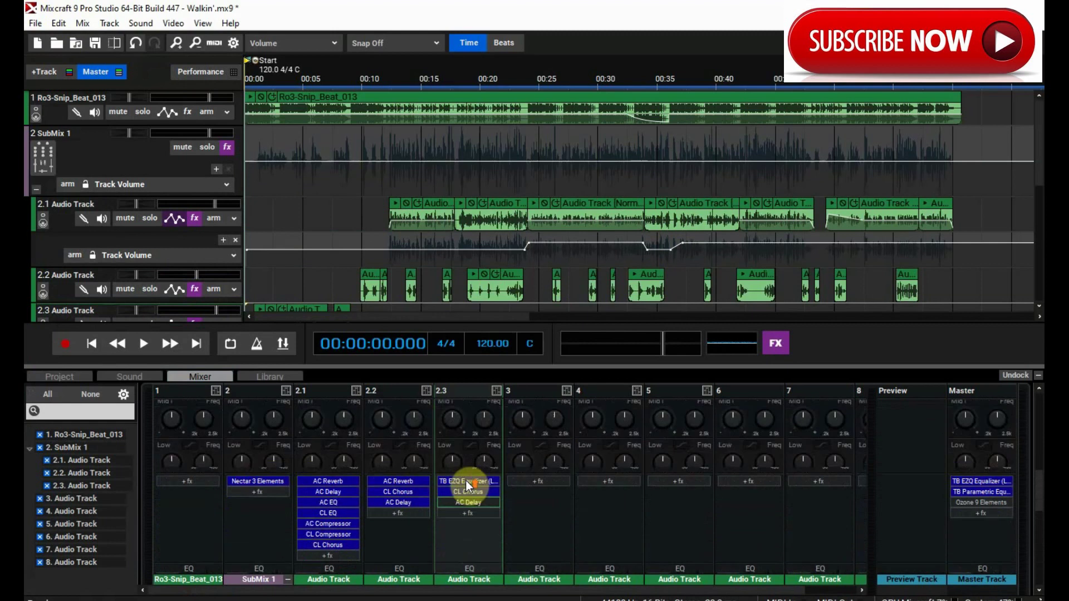
scroll(465, 479, "up", 5)
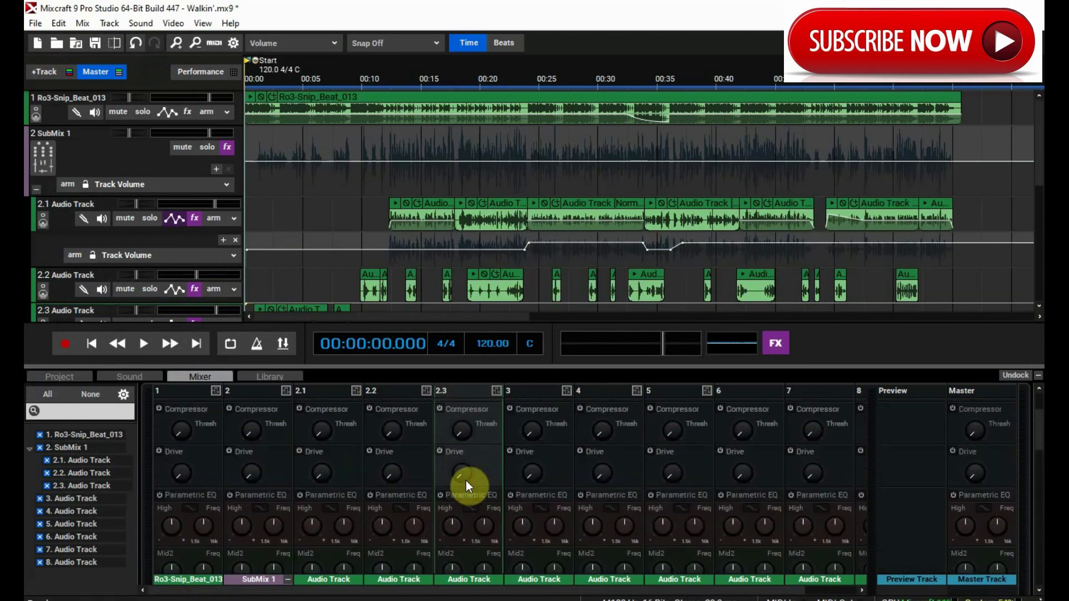
scroll(465, 479, "up", 2)
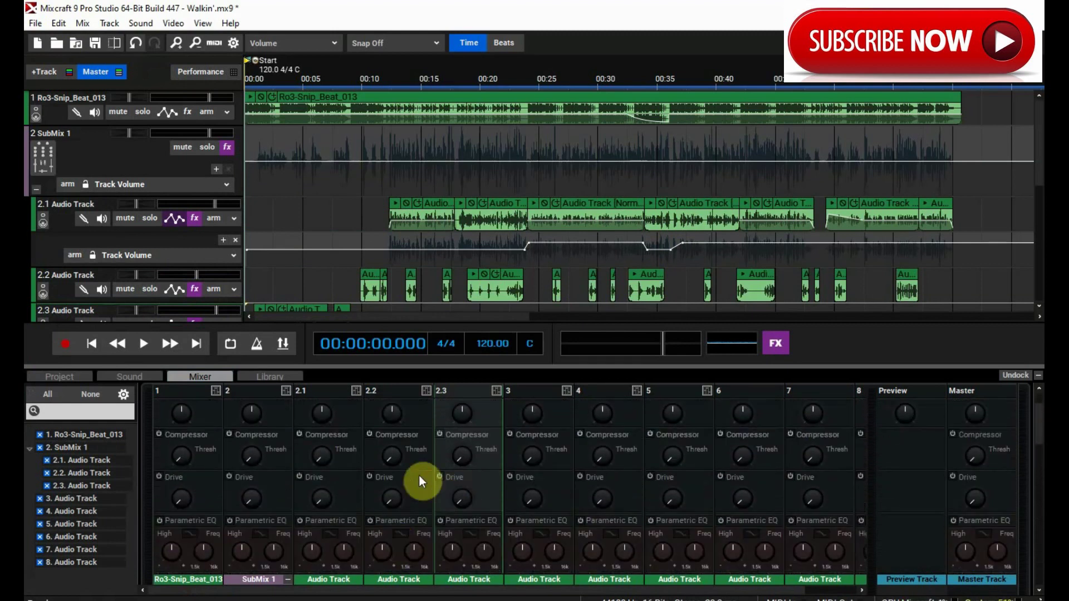
scroll(418, 474, "up", 3)
left_click(1038, 375)
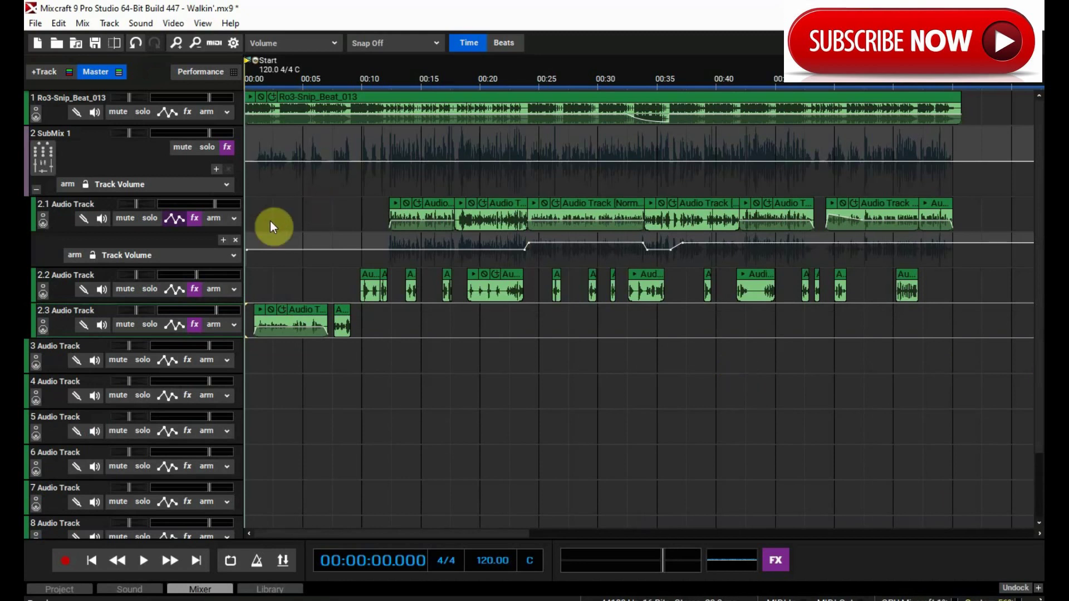
left_click(194, 218)
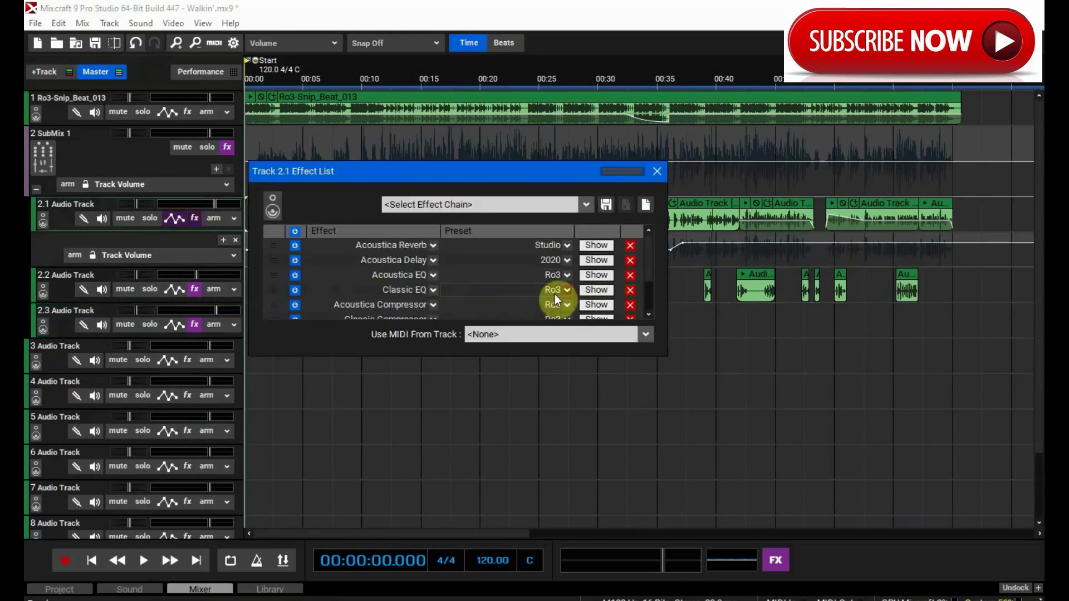
left_click(607, 245)
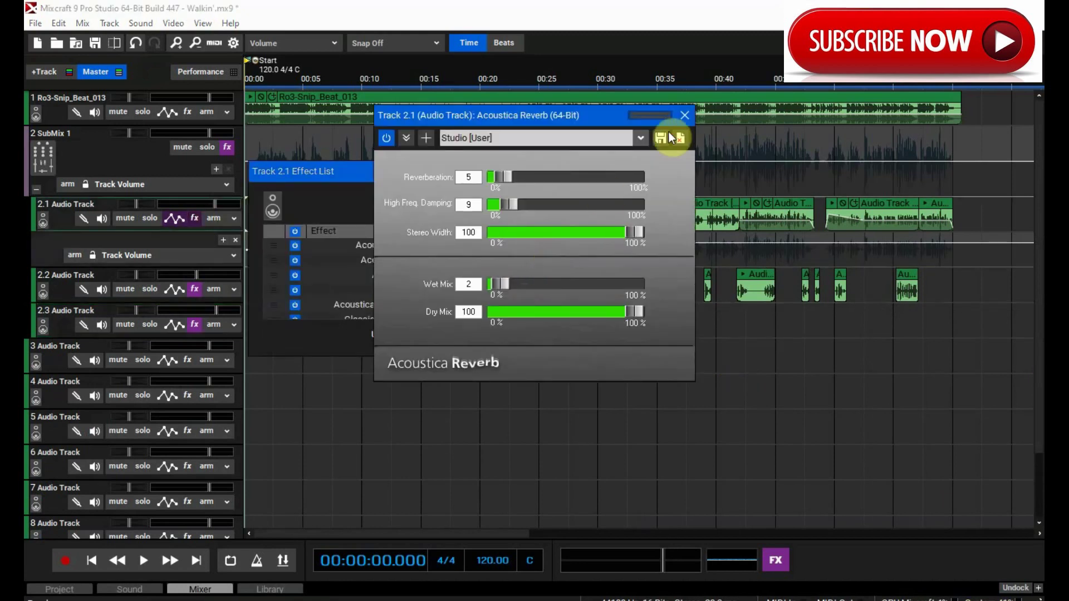
left_click(684, 115)
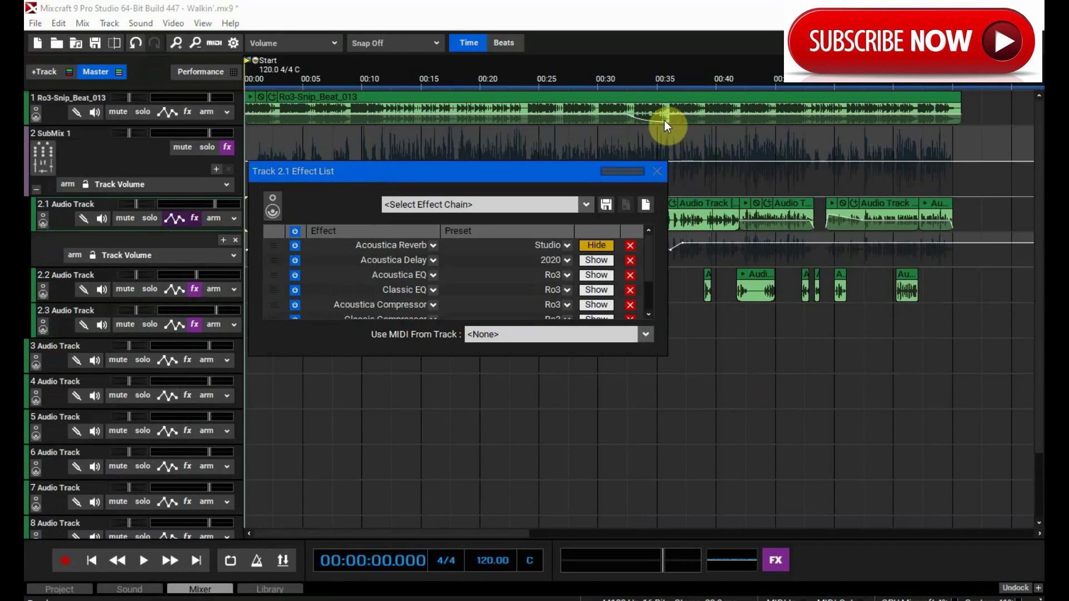
left_click(294, 231)
left_click(656, 170)
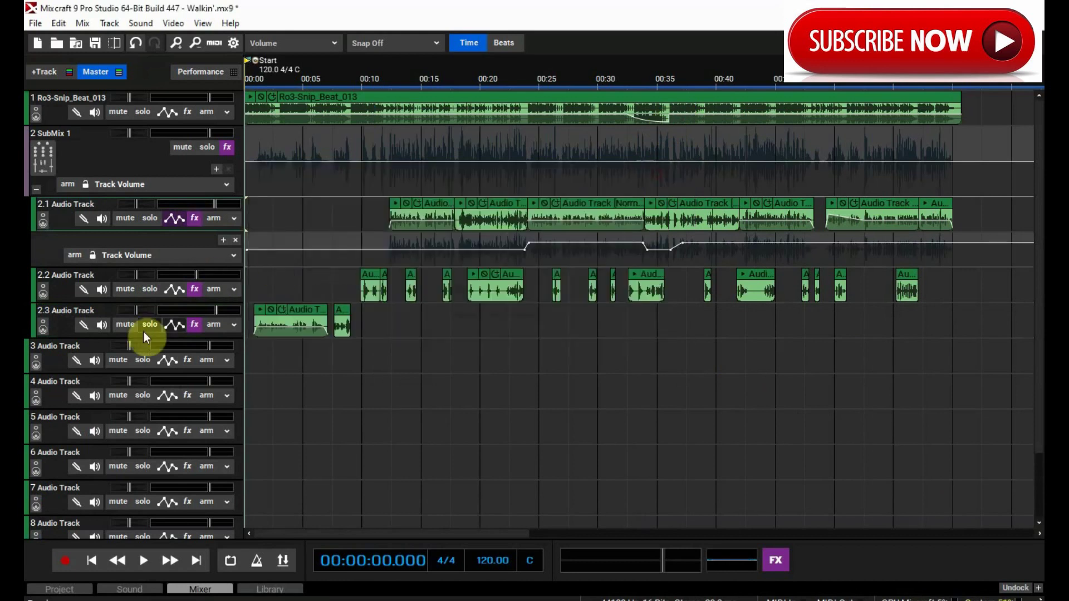
left_click(195, 289)
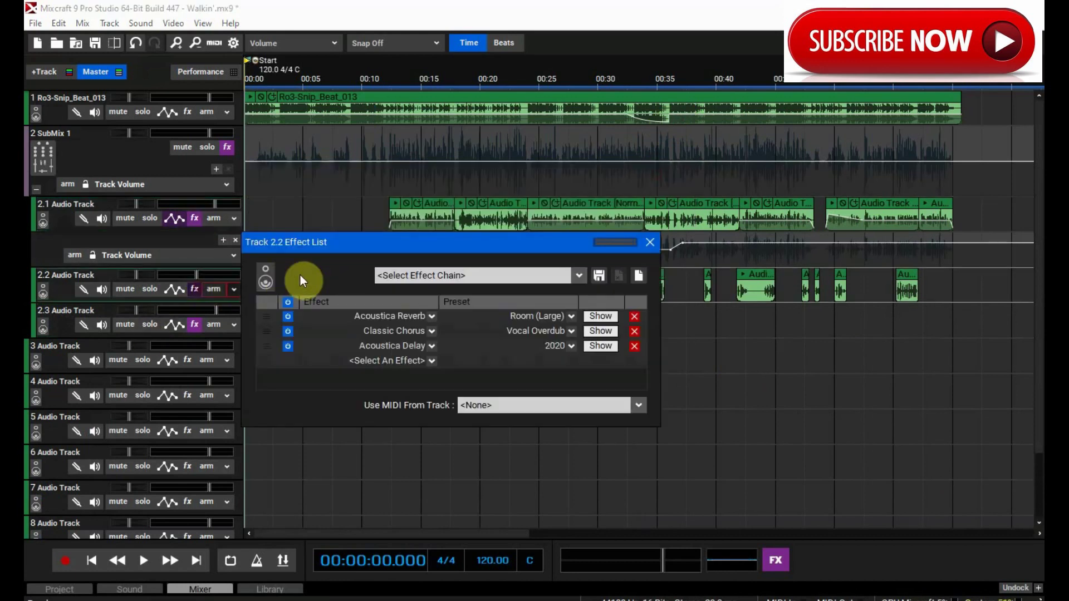
left_click(650, 242)
left_click(195, 325)
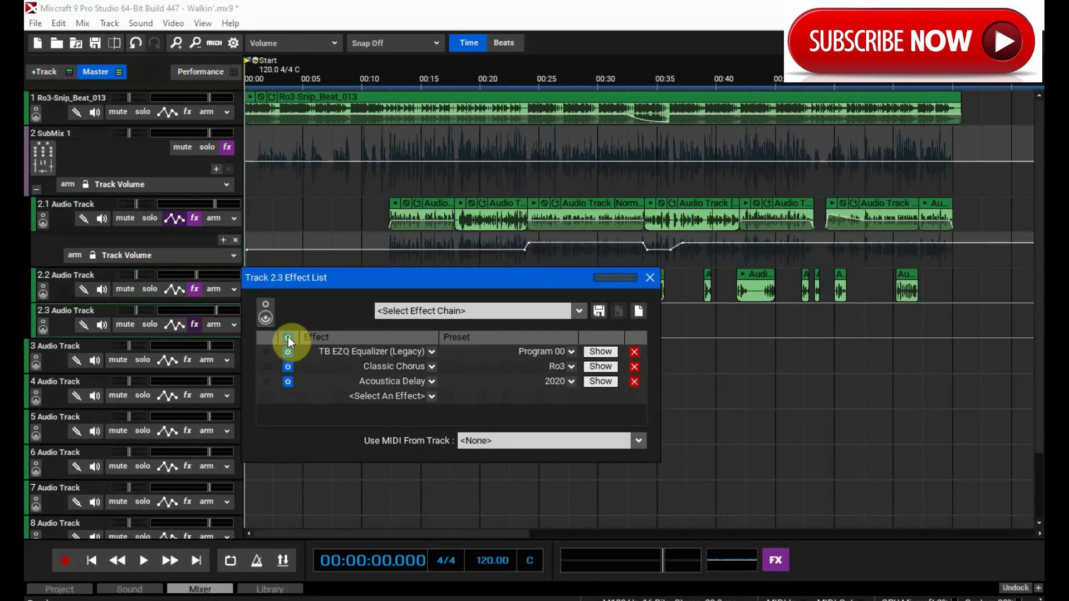
left_click(287, 337)
left_click(650, 277)
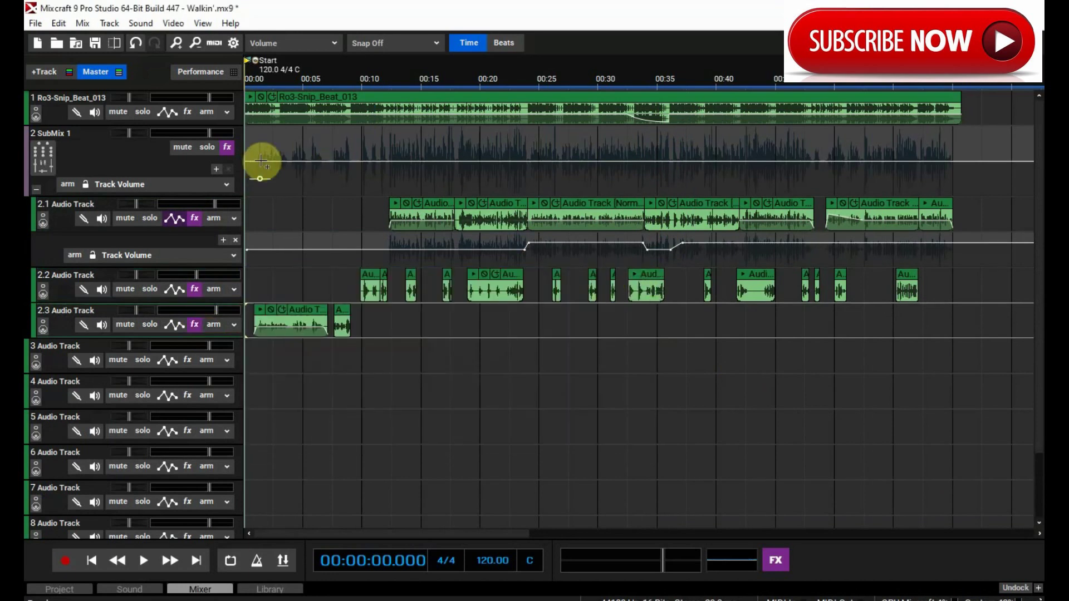
left_click(227, 147)
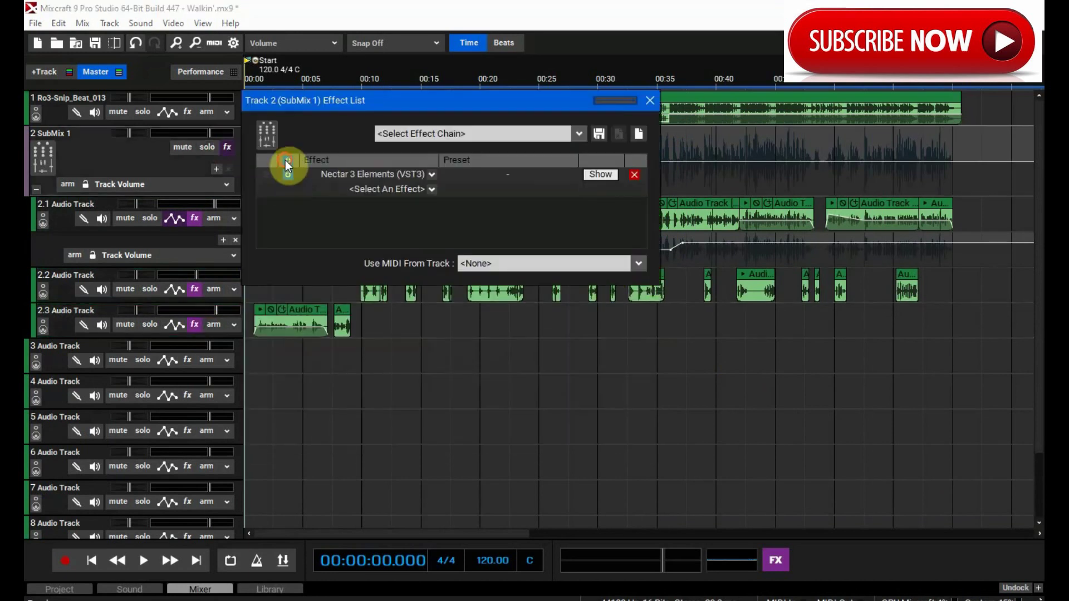
left_click(648, 102)
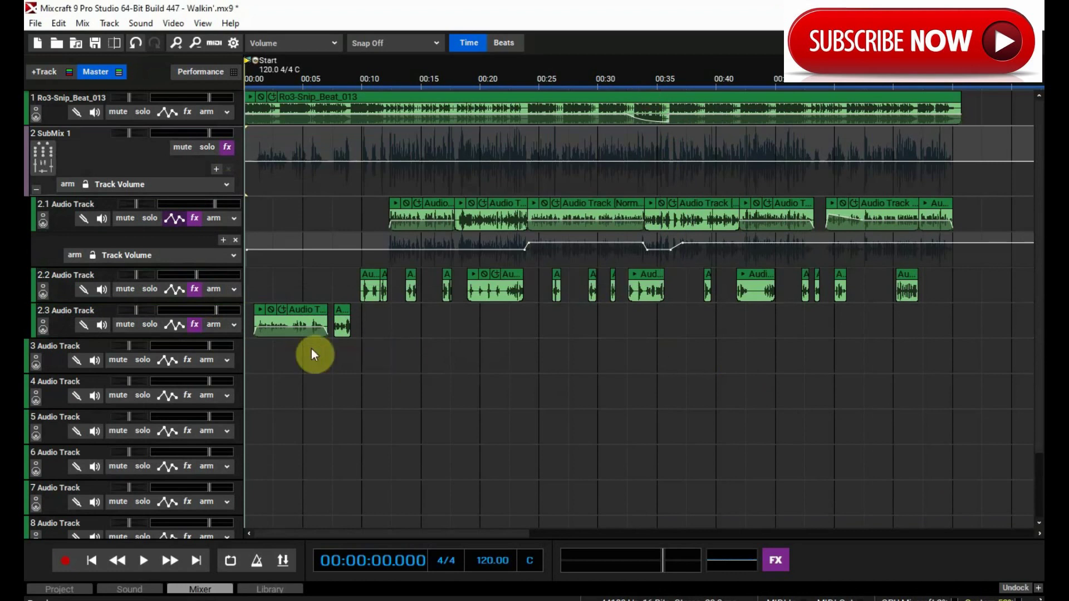
left_click(775, 560)
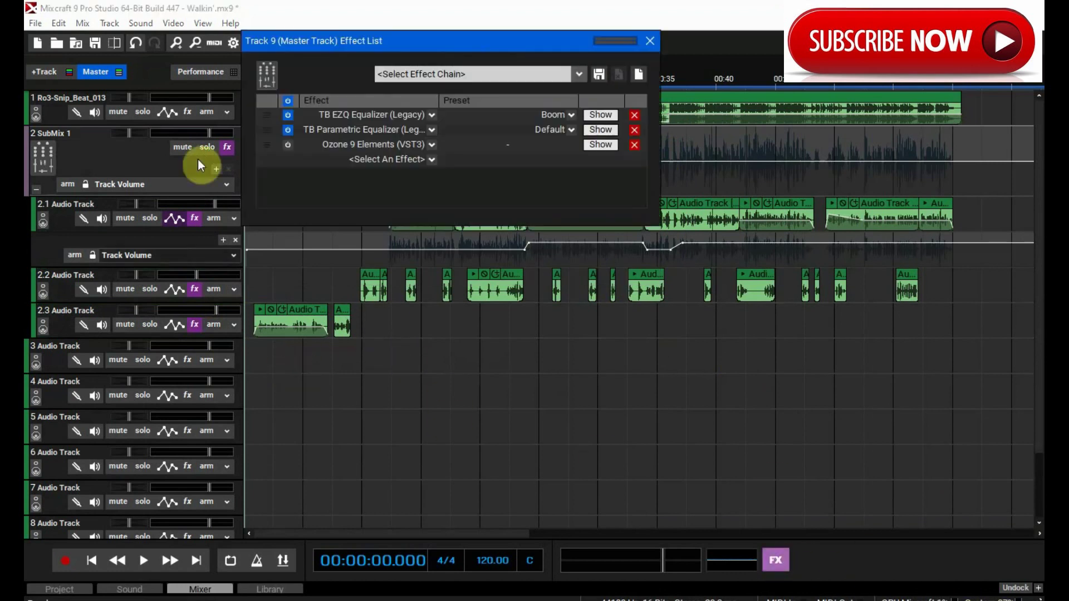
left_click(650, 40)
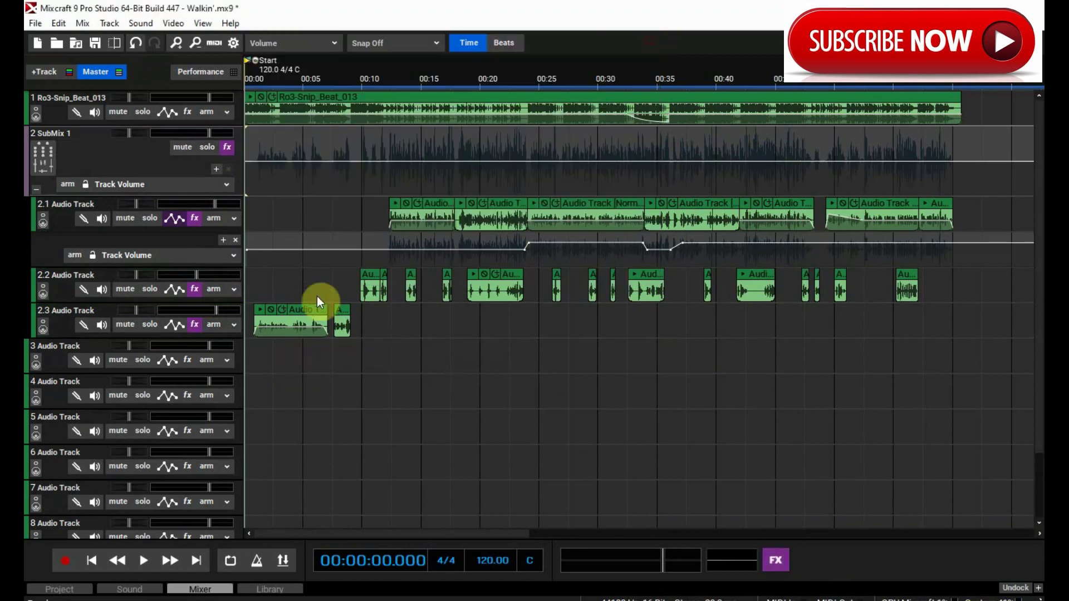
Loop the vocal clips on tracks 2.1–2.3 and play them with track 2.1 soloed
left_click_drag(387, 215, 528, 338)
left_click(229, 563)
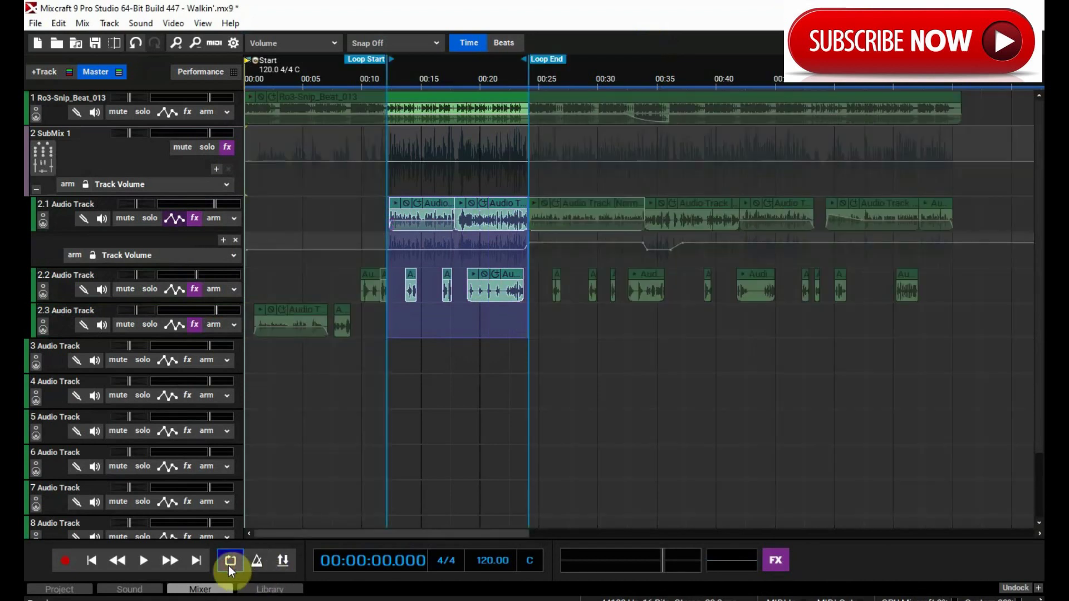
key("space")
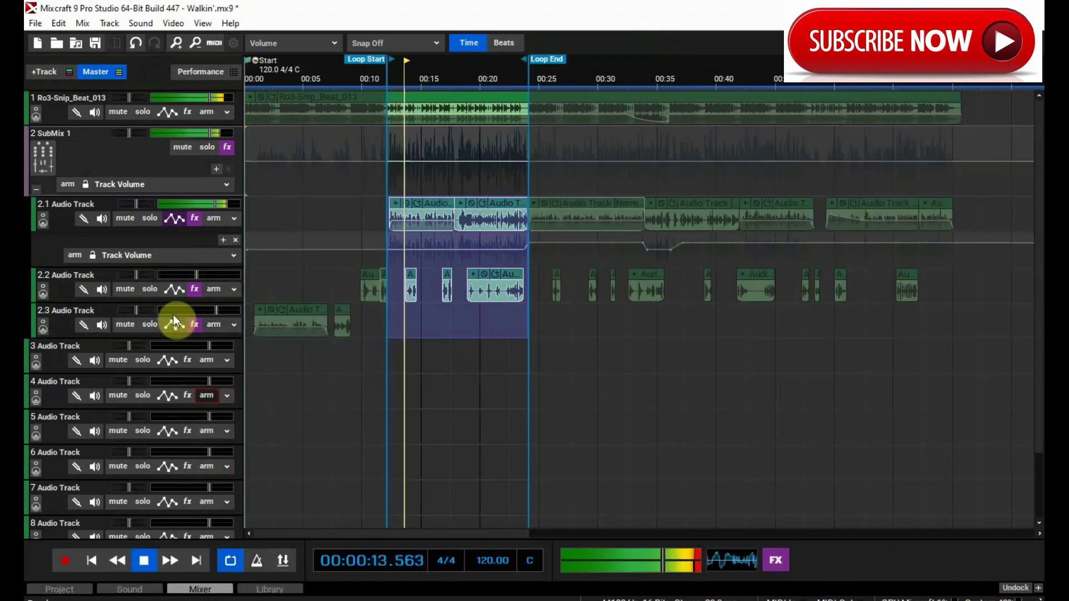
left_click(145, 222)
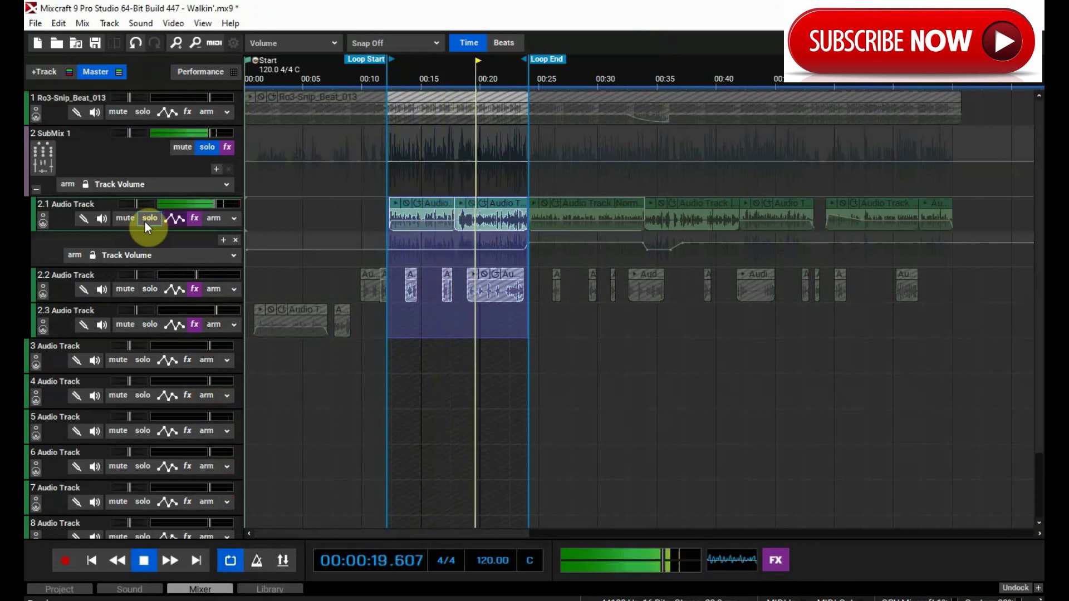
key("space")
Replay the looped section from the start after a quick look at track 2.1's effects
left_click(89, 562)
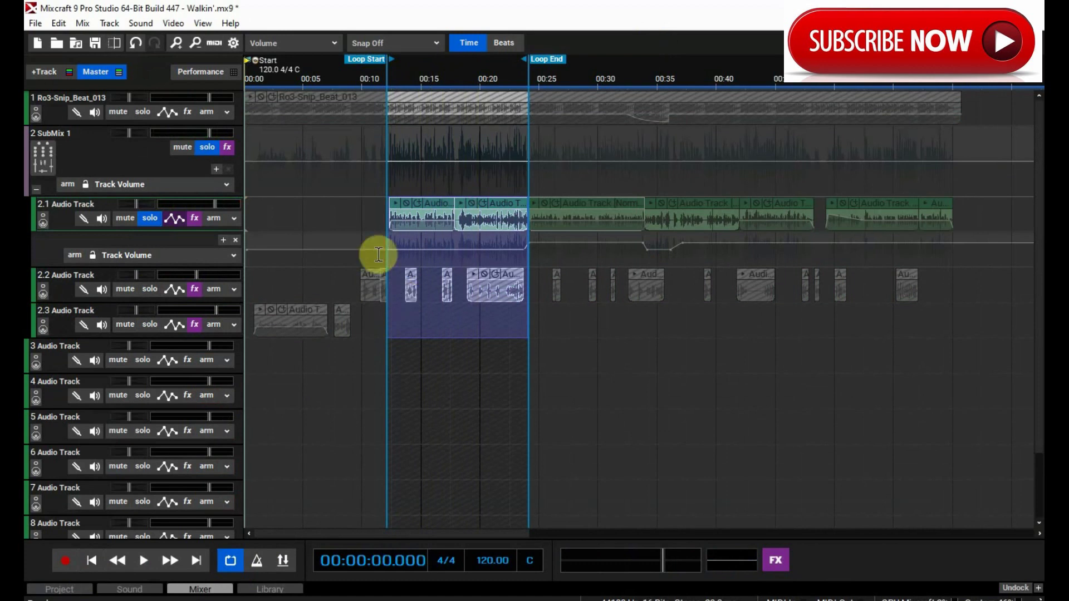
left_click(194, 217)
left_click(656, 171)
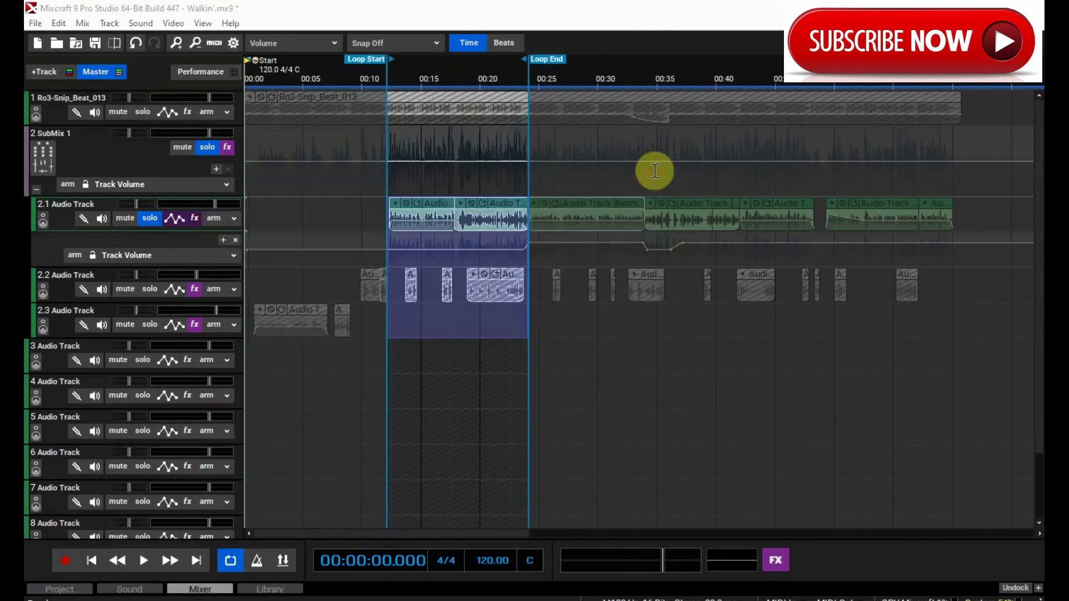
key("space")
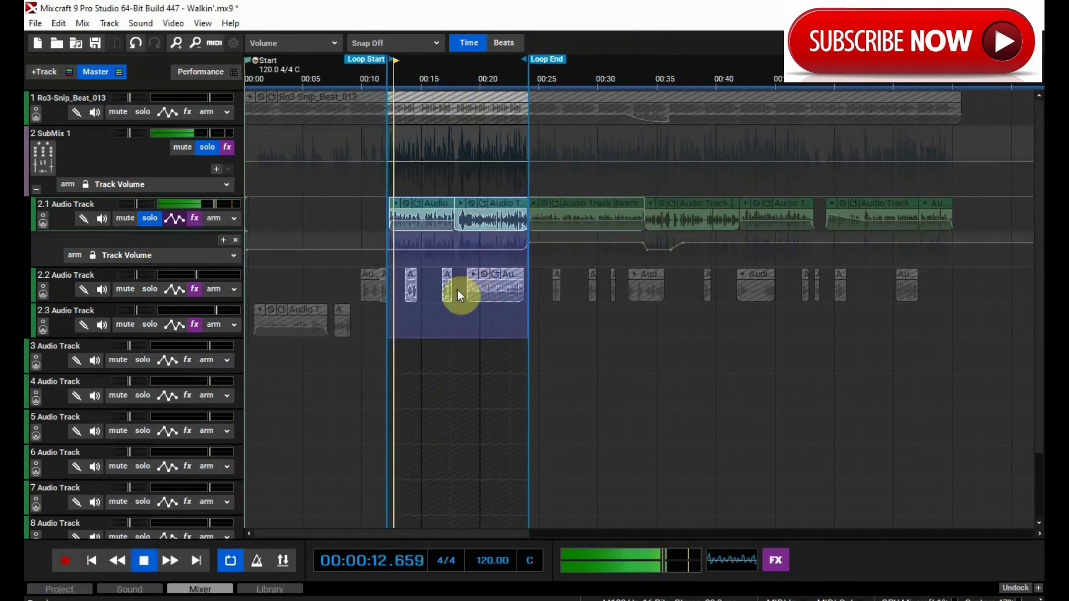
key("space")
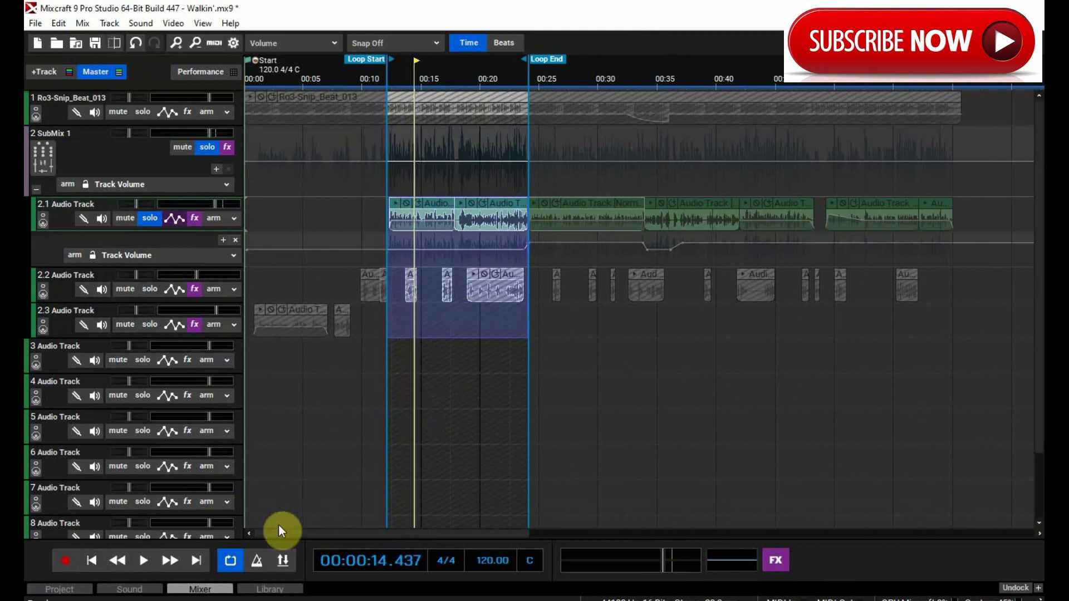
Show the mixer scrolled down to each channel's FX/EQ, mon/arm/solo/mute and Input section
left_click(201, 588)
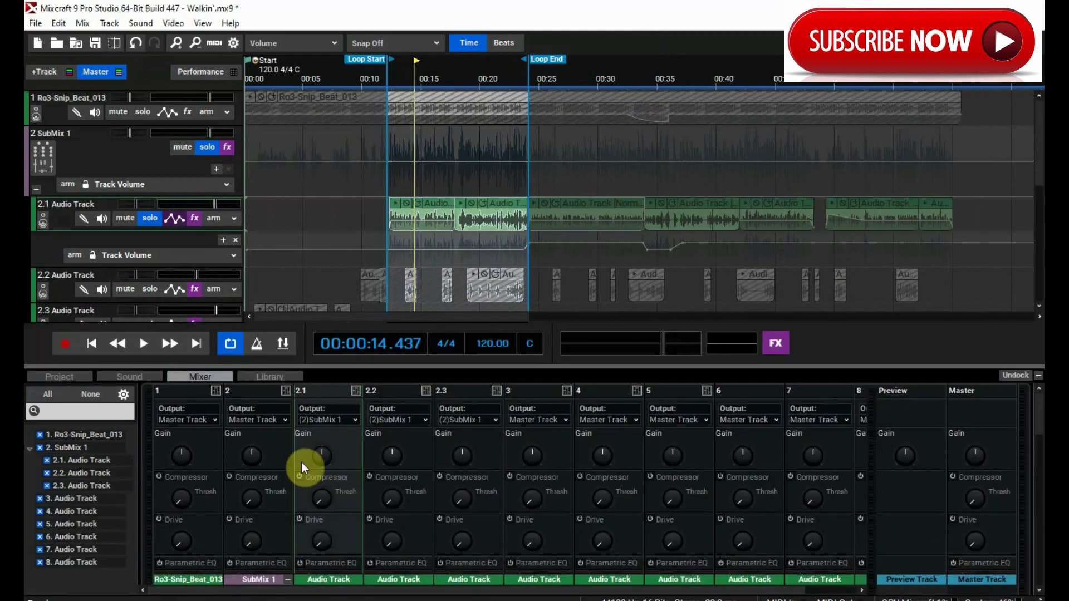
scroll(378, 445, "down", 5)
scroll(399, 459, "down", 5)
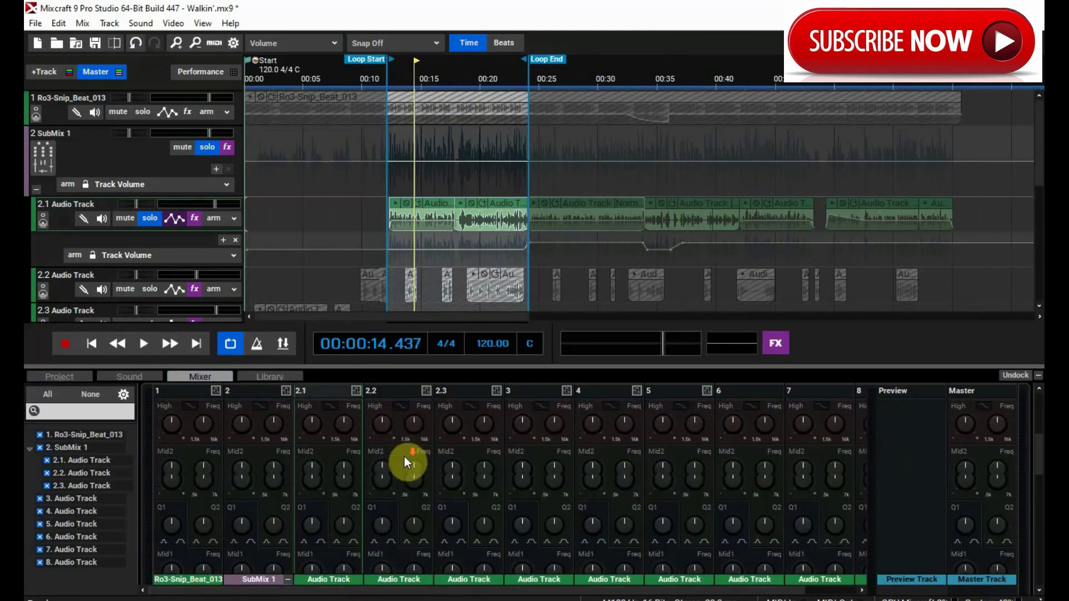
scroll(410, 456, "down", 5)
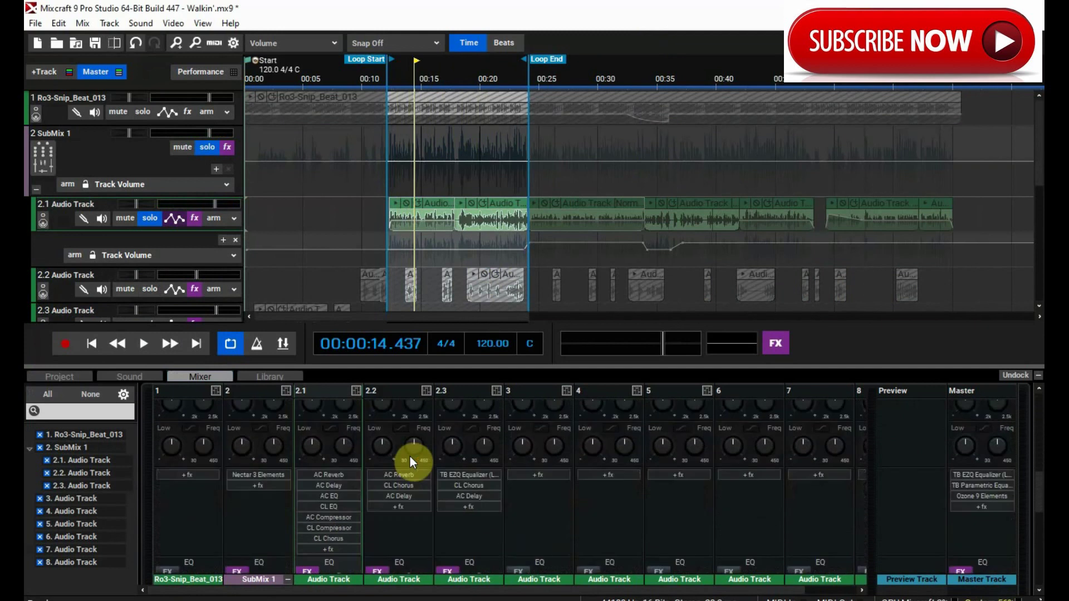
scroll(387, 475, "down", 1)
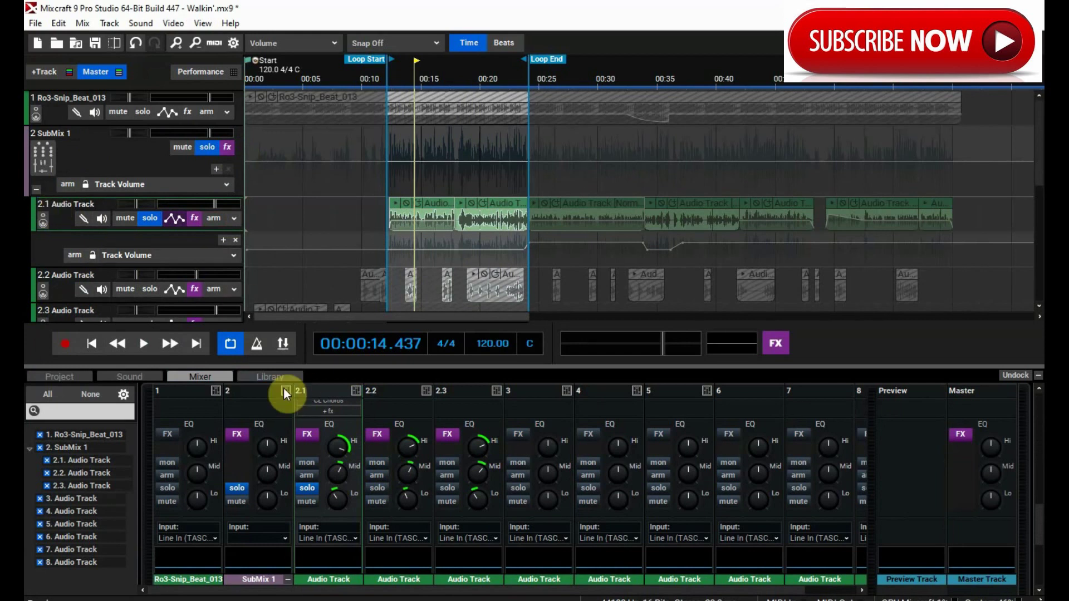
Reset track 2.1's high EQ to 0 dB and audition the vocal from the song start
left_click_drag(343, 443, 338, 490)
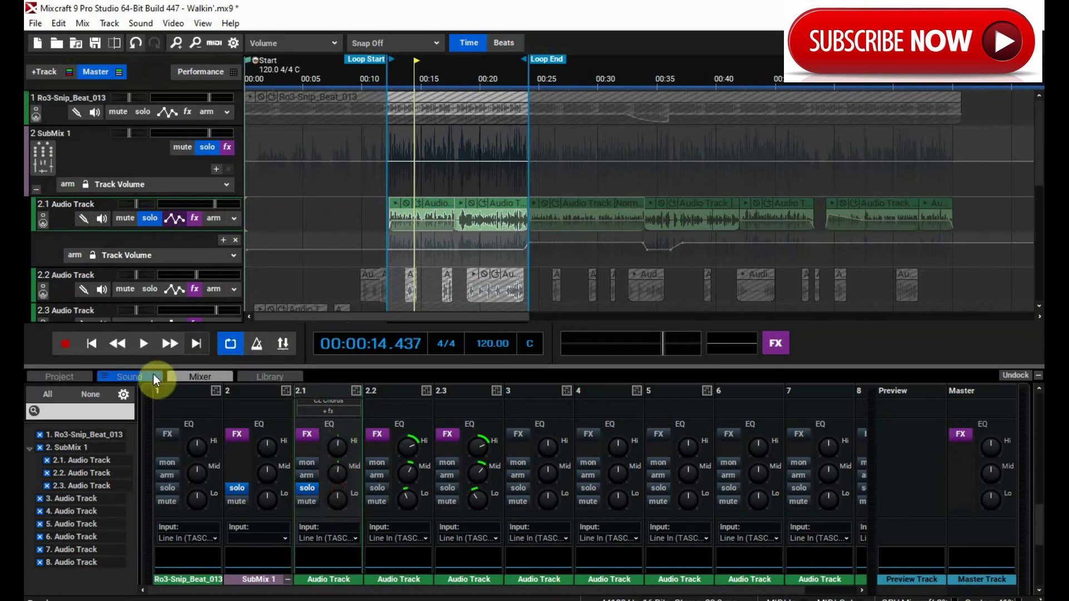
left_click(92, 344)
key("space")
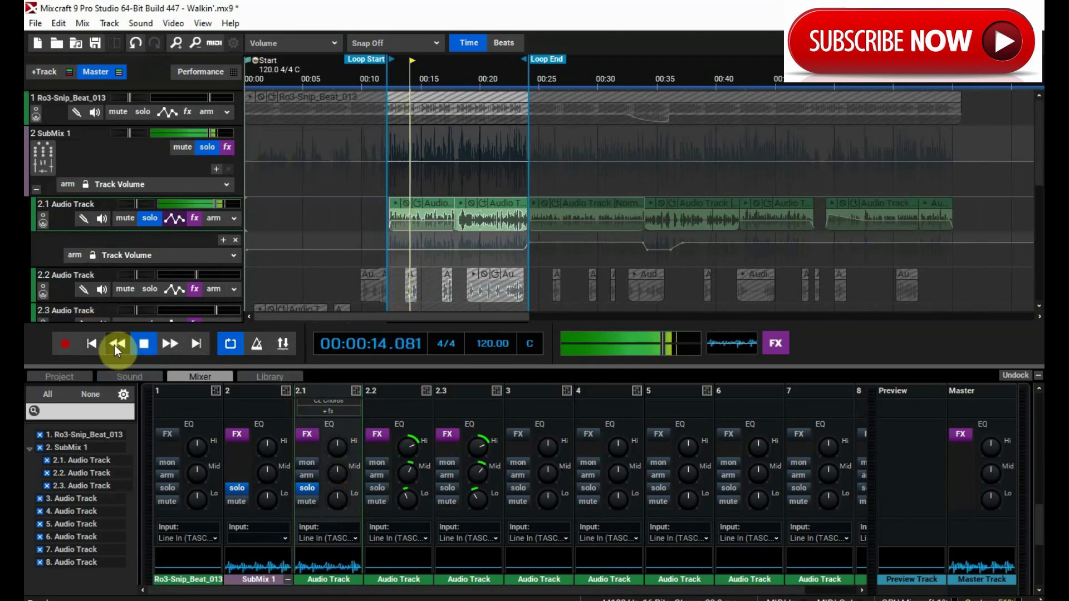
key("space")
left_click(92, 344)
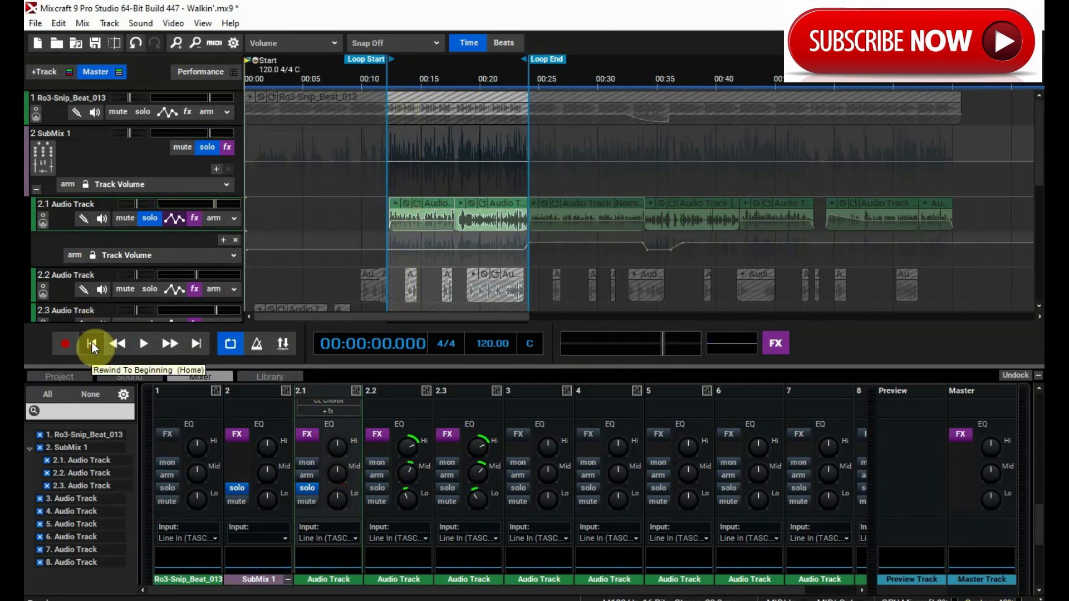
key("space")
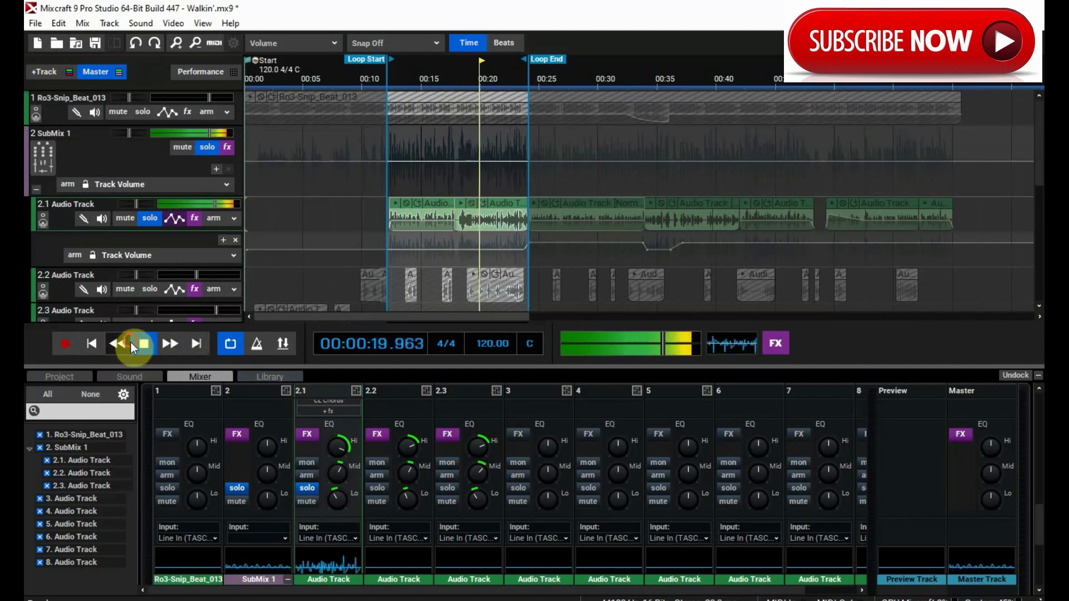
left_click(139, 345)
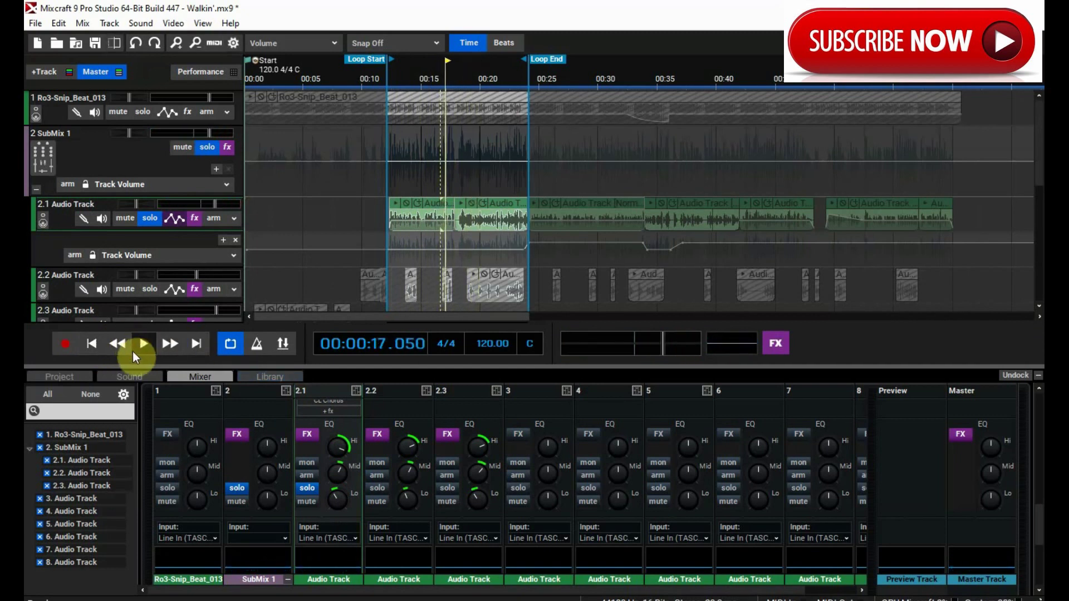
left_click(102, 341)
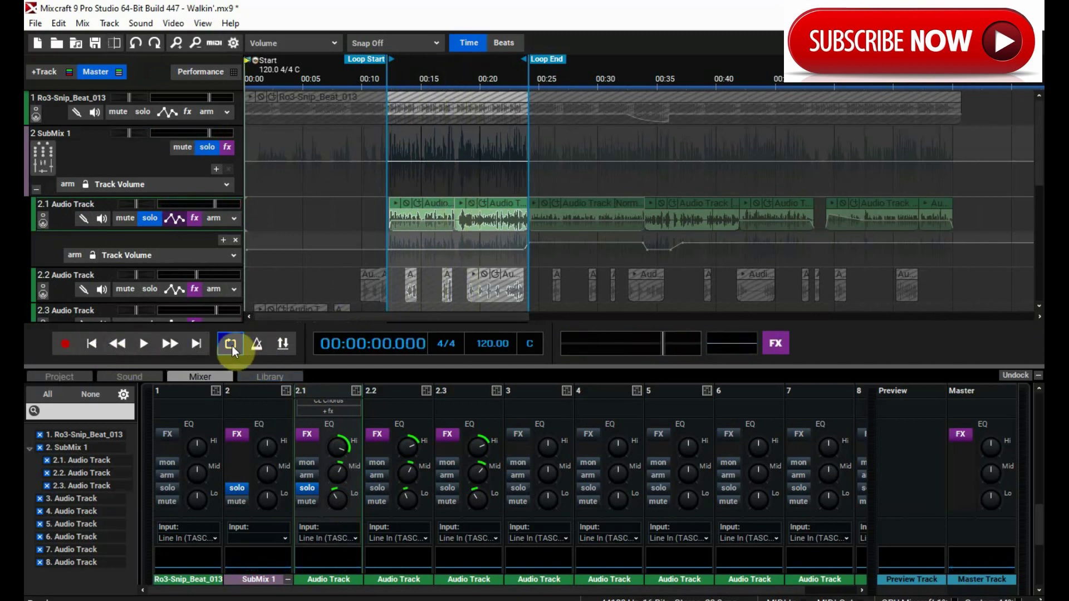
Boost track 2.1's high EQ to +12.4 dB, cut its low EQ to -3.4 dB, and hide the mixer
left_click_drag(330, 457, 342, 451)
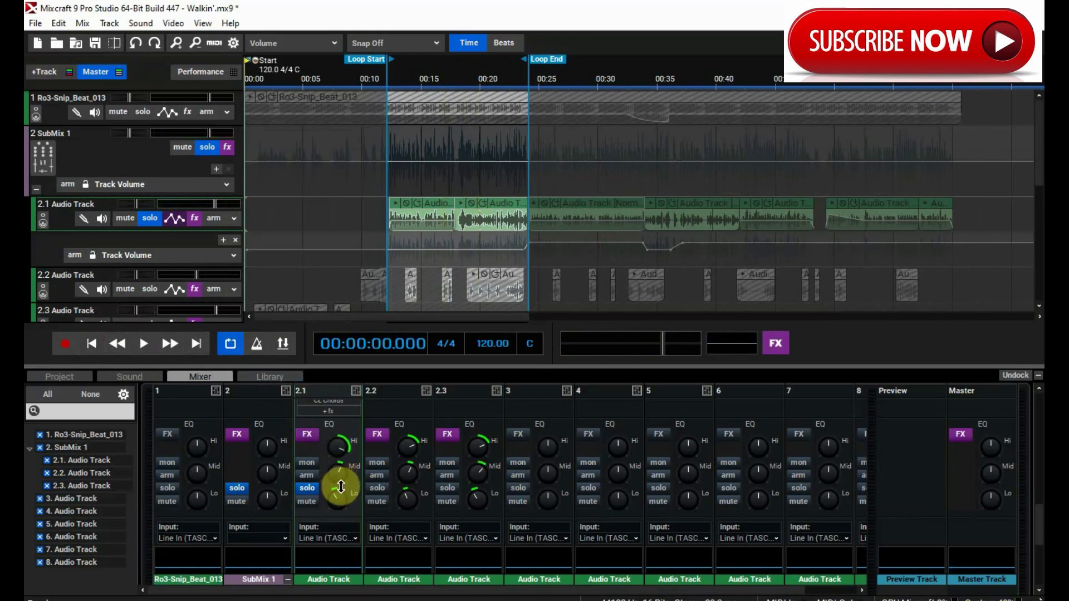
left_click_drag(341, 487, 341, 493)
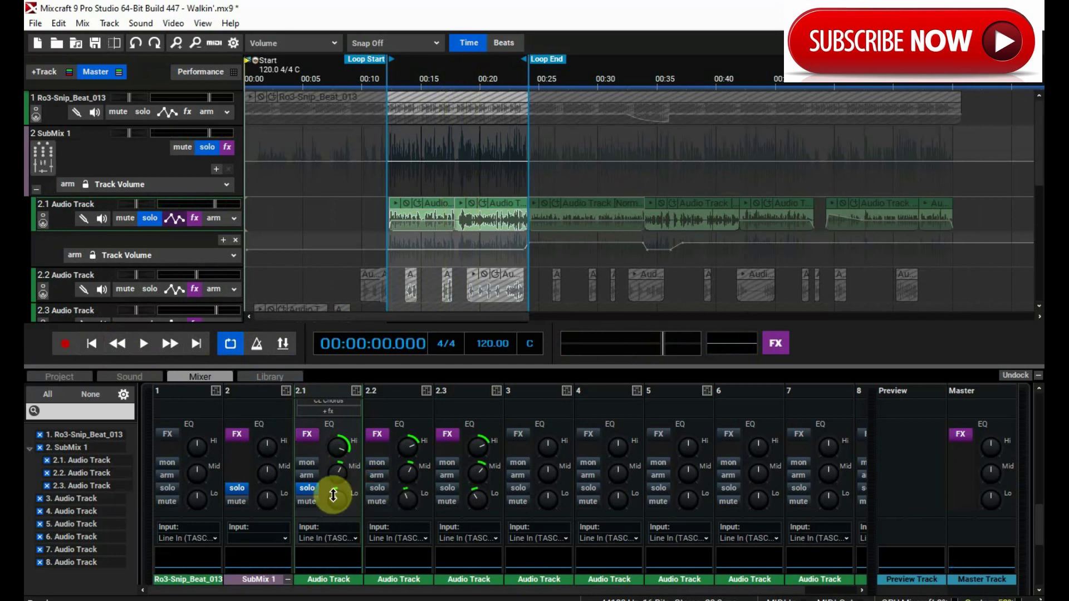
left_click_drag(336, 446, 336, 445)
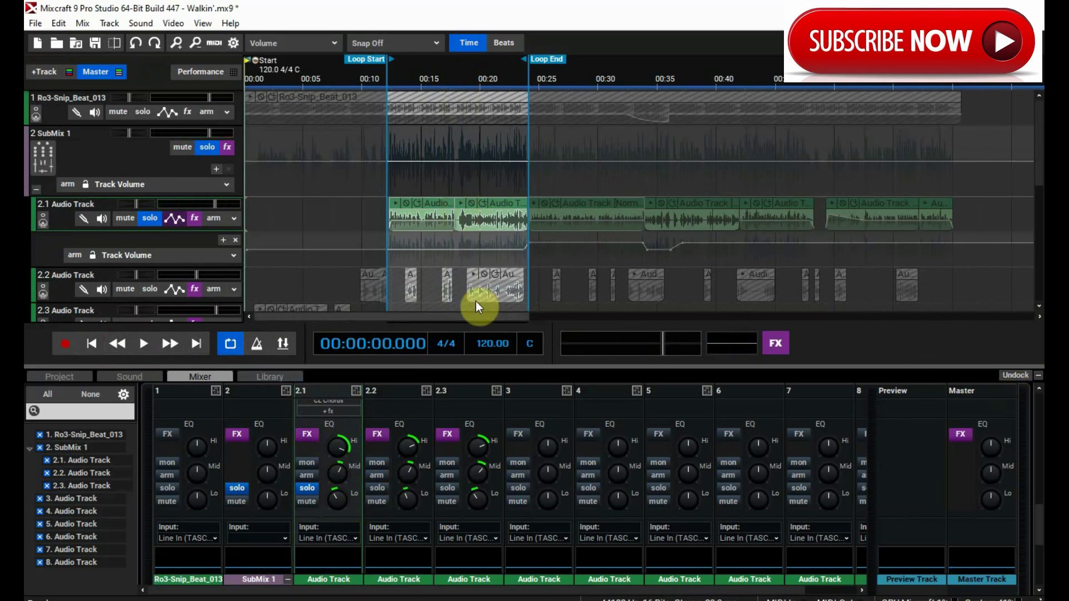
scroll(465, 267, "down", 1)
scroll(435, 266, "up", 4)
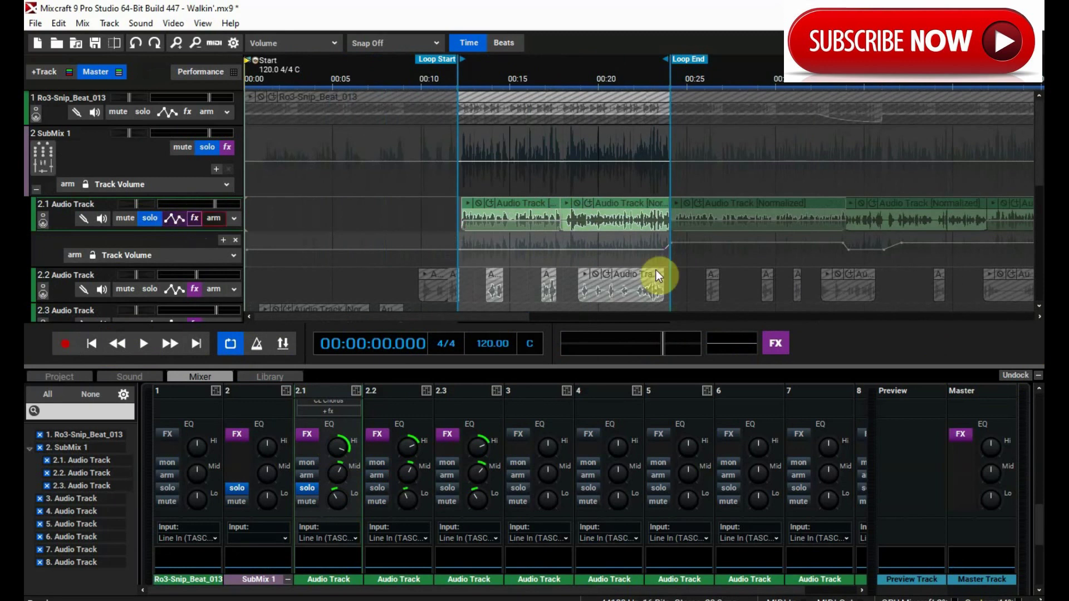
left_click(1035, 378)
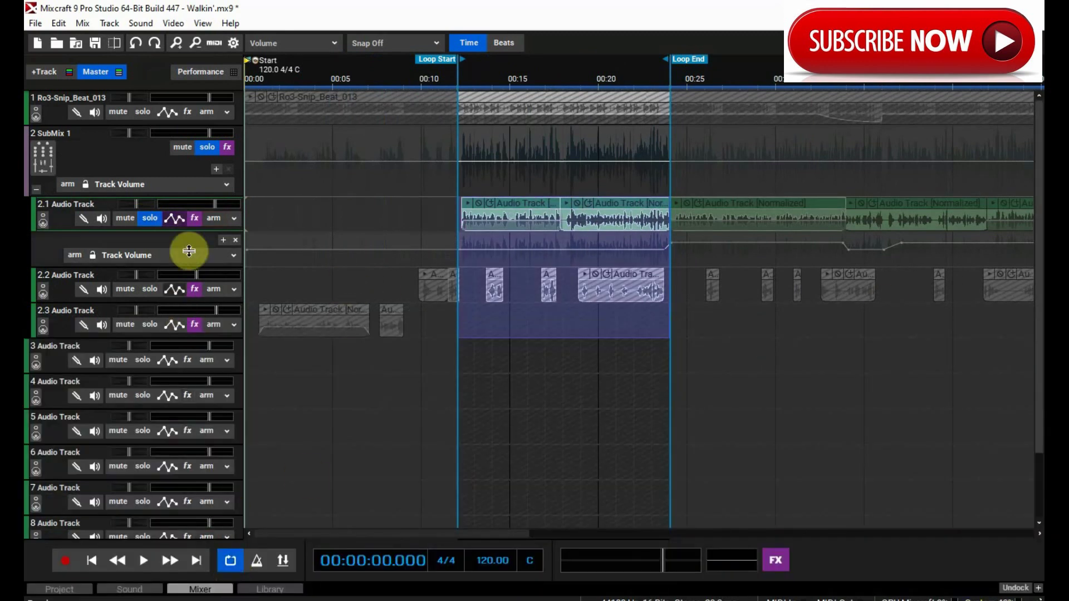
Enable every effect in track 2.1's chain and check the Acoustica Reverb settings
left_click(195, 218)
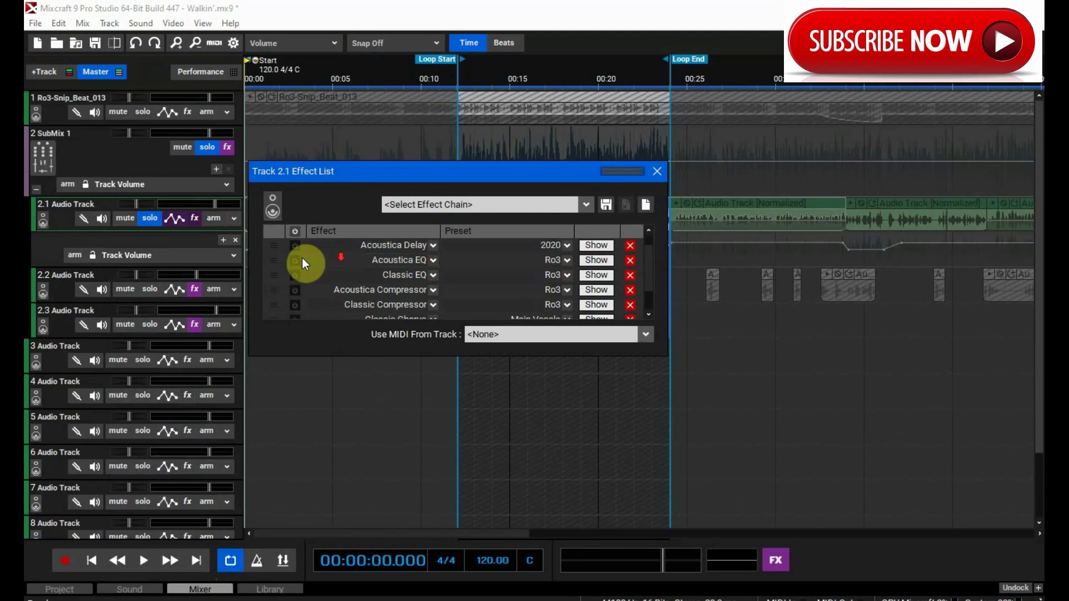
left_click(294, 231)
scroll(369, 262, "down", 3)
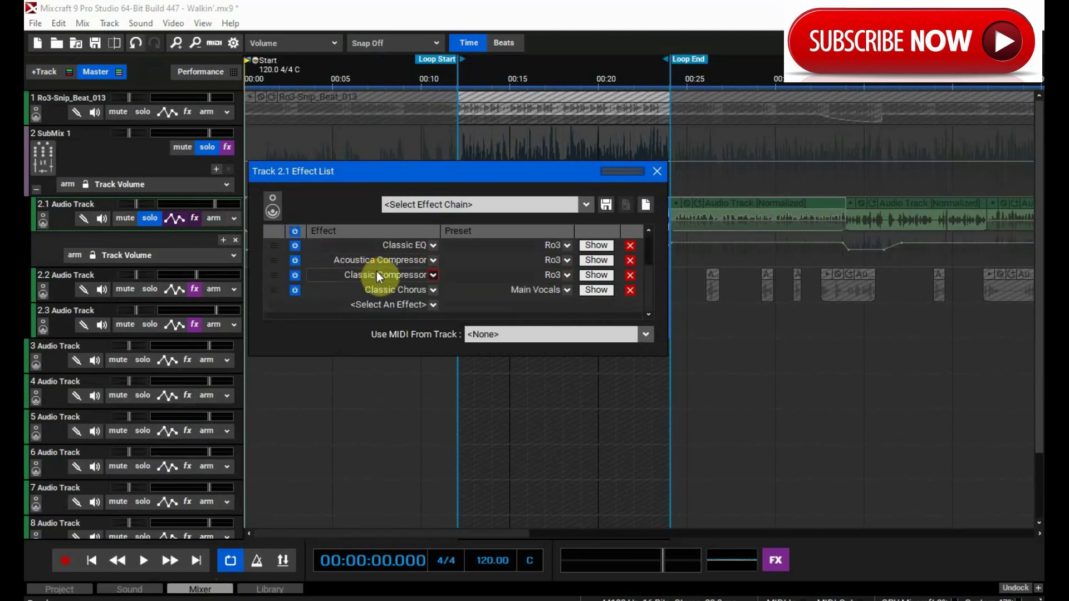
scroll(393, 296, "up", 3)
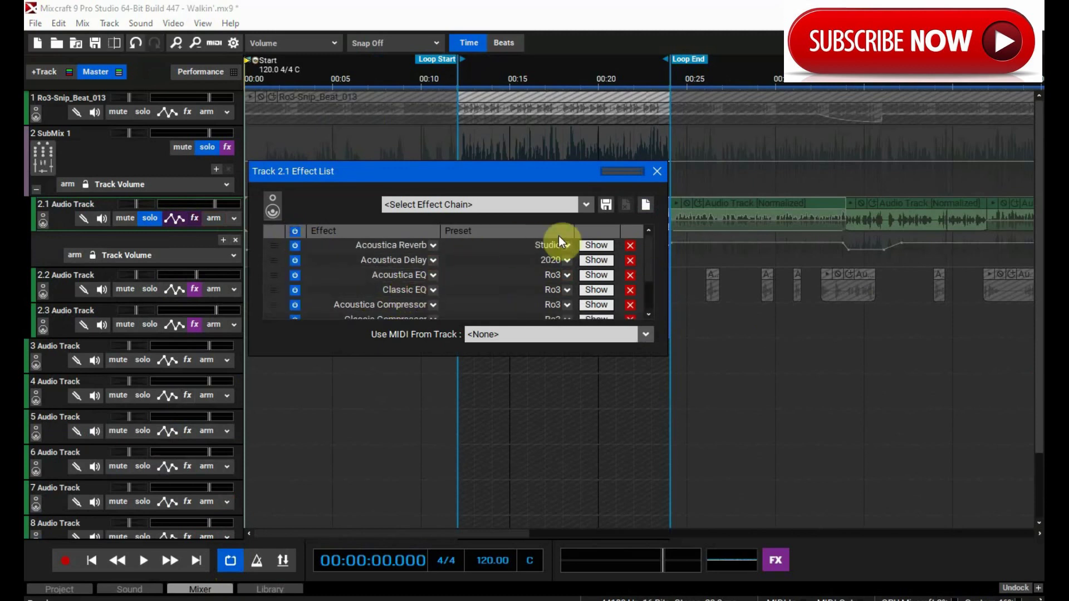
left_click(591, 245)
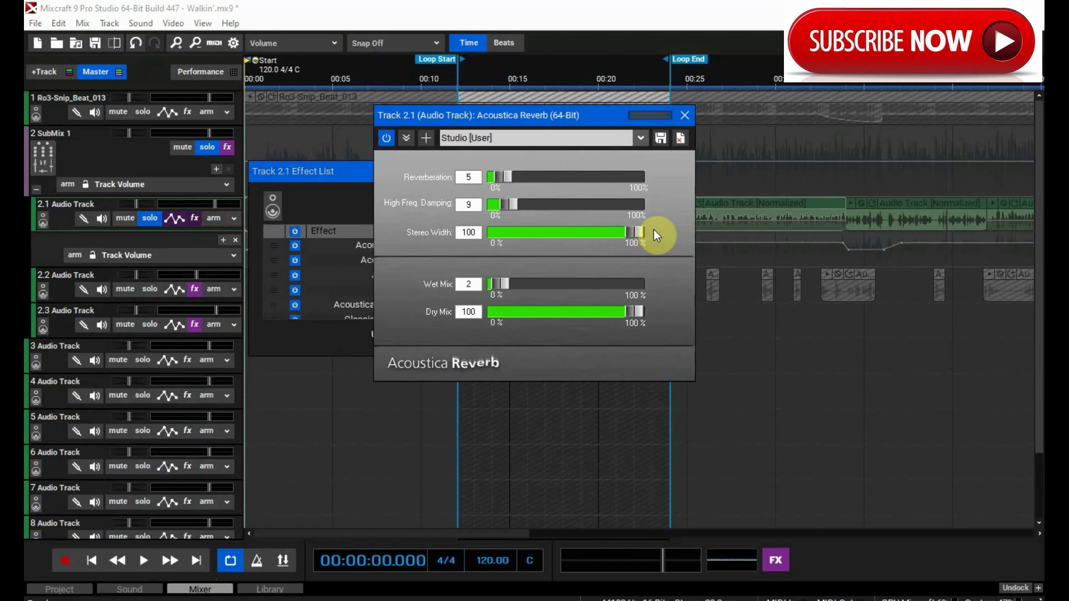
left_click(684, 115)
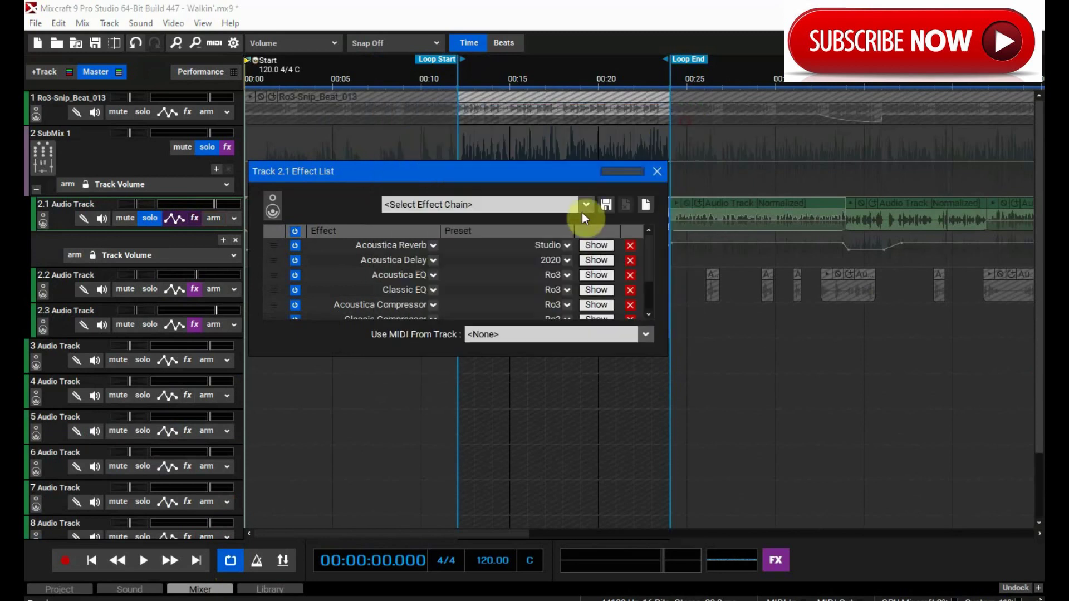
Check track 2.1's Acoustica Delay, Acoustica EQ and Classic EQ settings
left_click(604, 260)
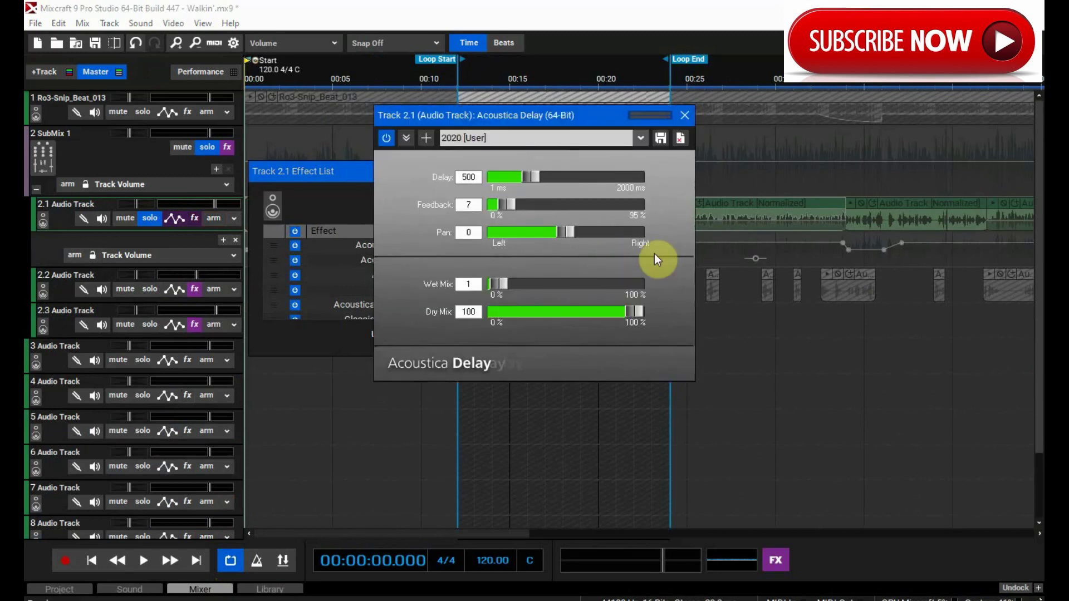
left_click(684, 116)
left_click(590, 276)
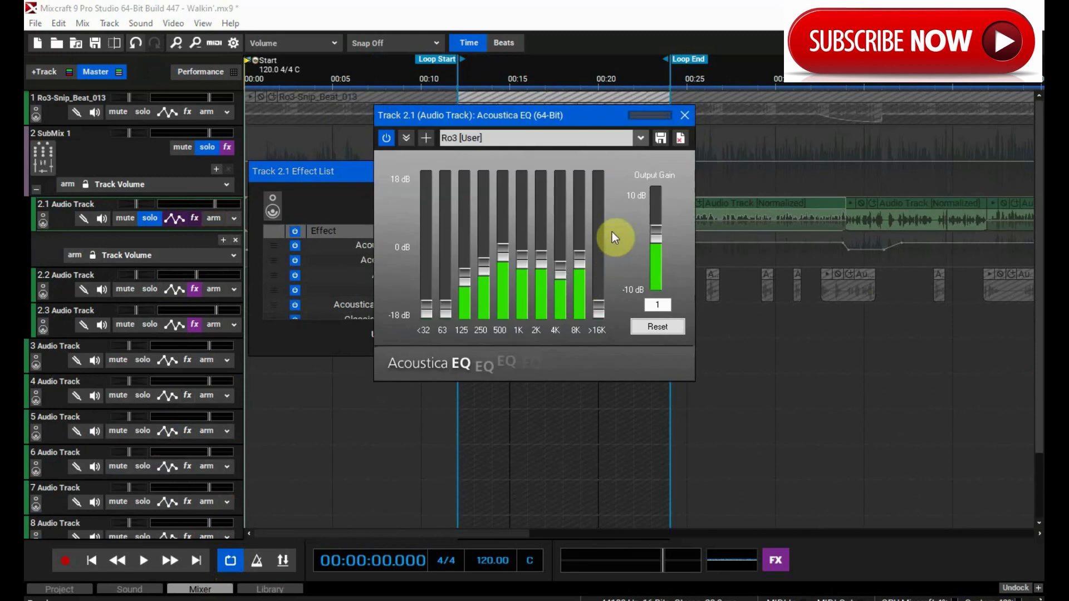
left_click(684, 116)
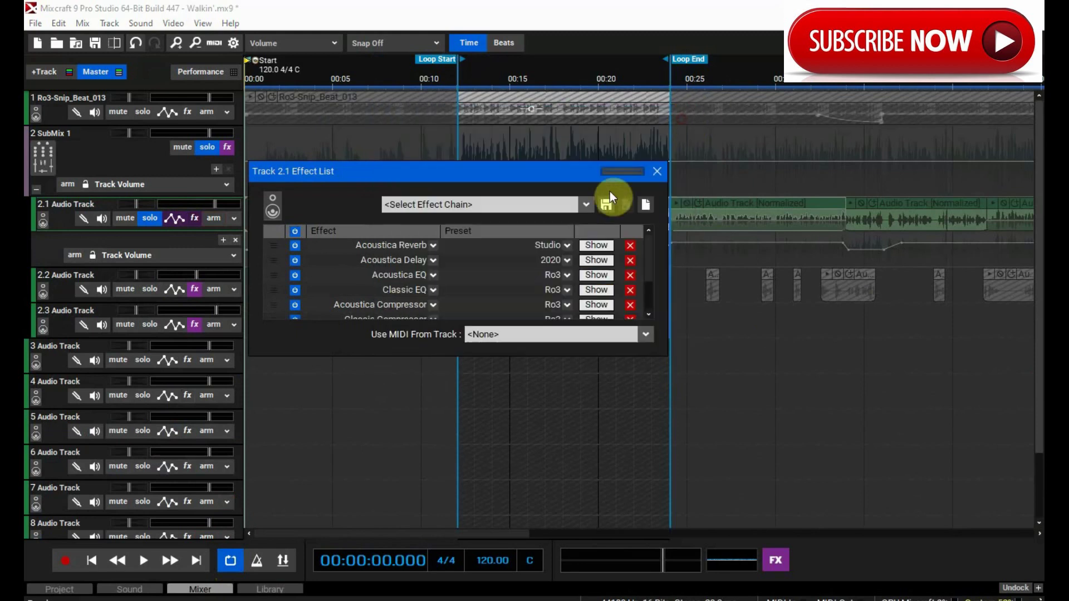
left_click(594, 290)
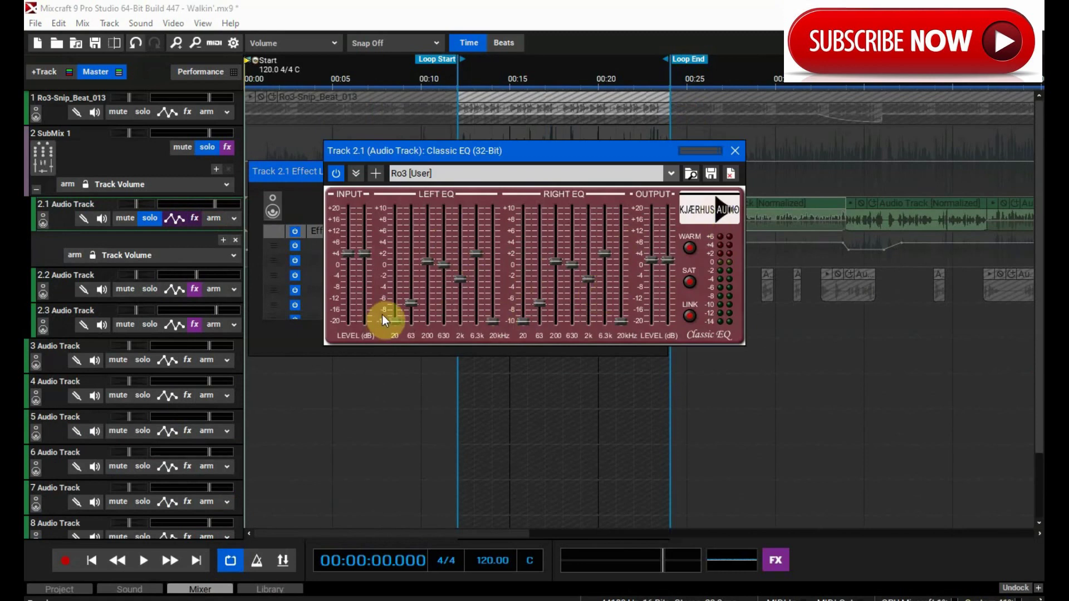
left_click(733, 151)
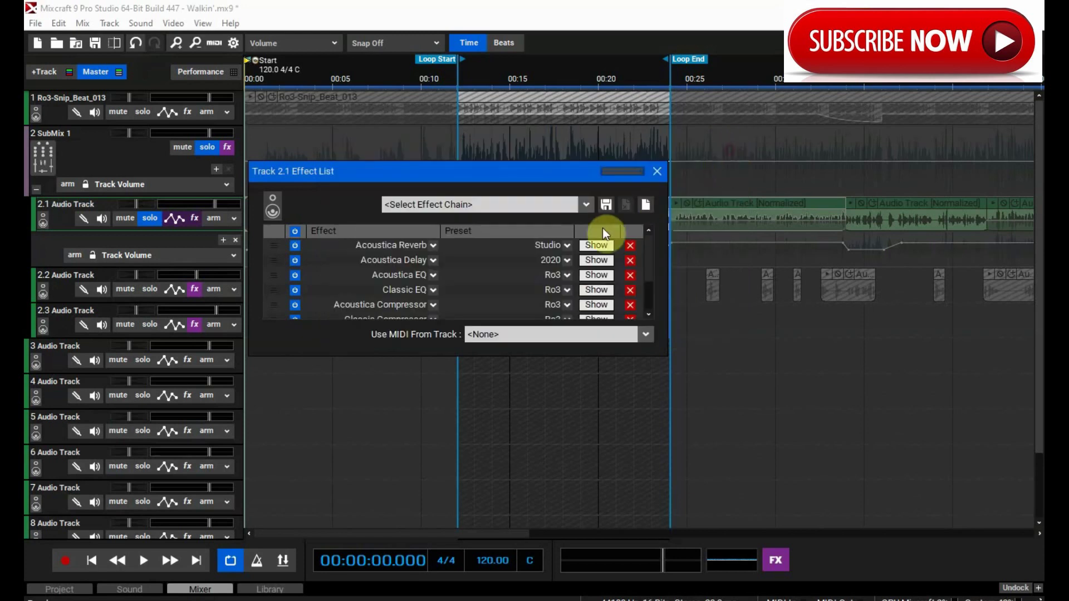
Check track 2.1's Acoustica Compressor, Classic Compressor and Classic Chorus (Main Vocals) settings
left_click(594, 305)
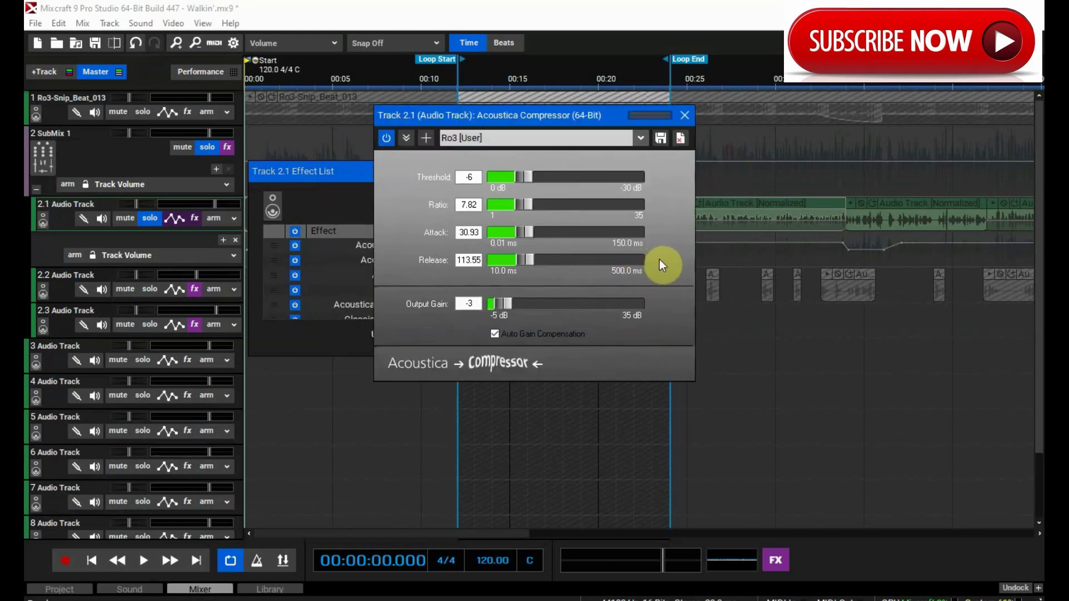
left_click(684, 115)
scroll(487, 277, "down", 1)
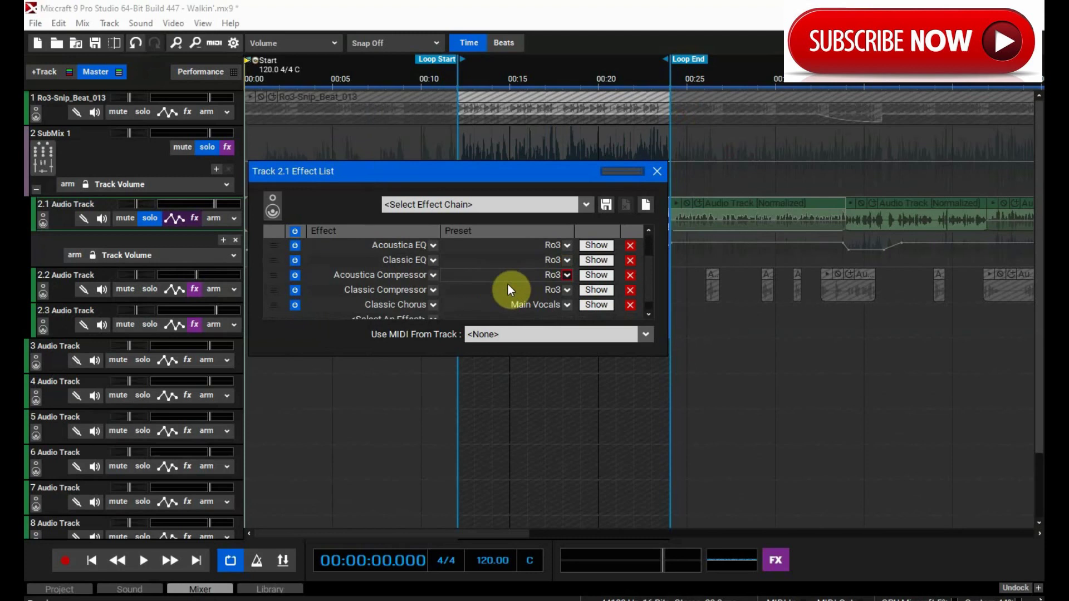
left_click(596, 288)
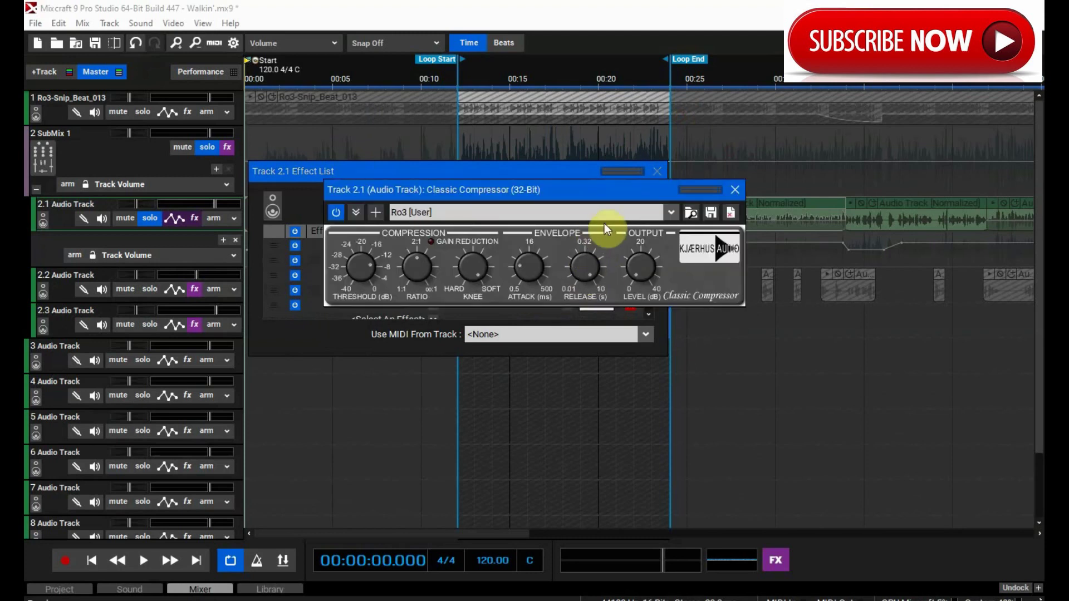
left_click(735, 189)
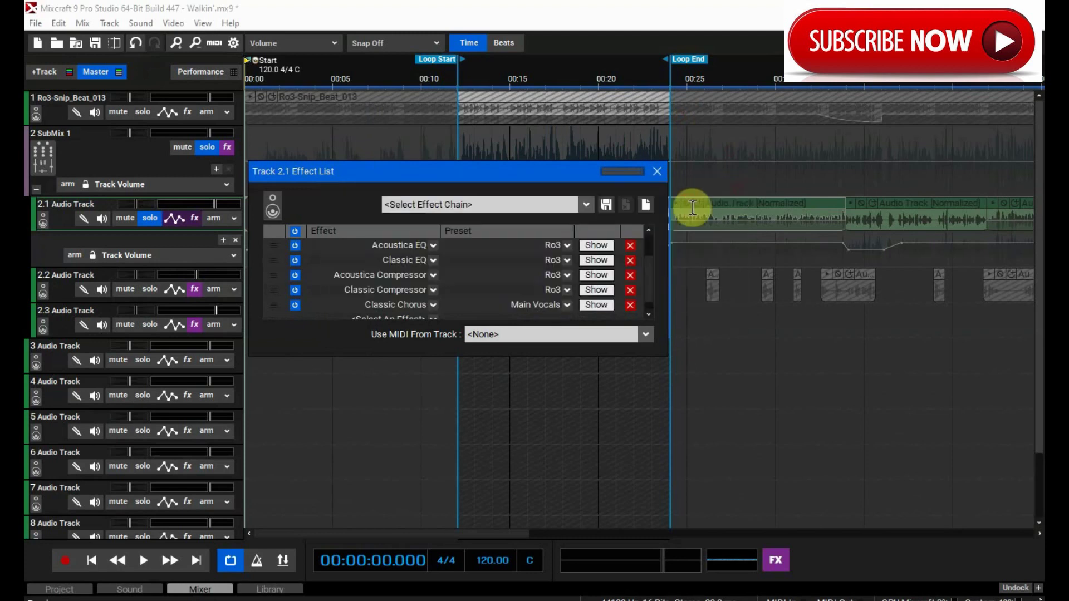
left_click(600, 306)
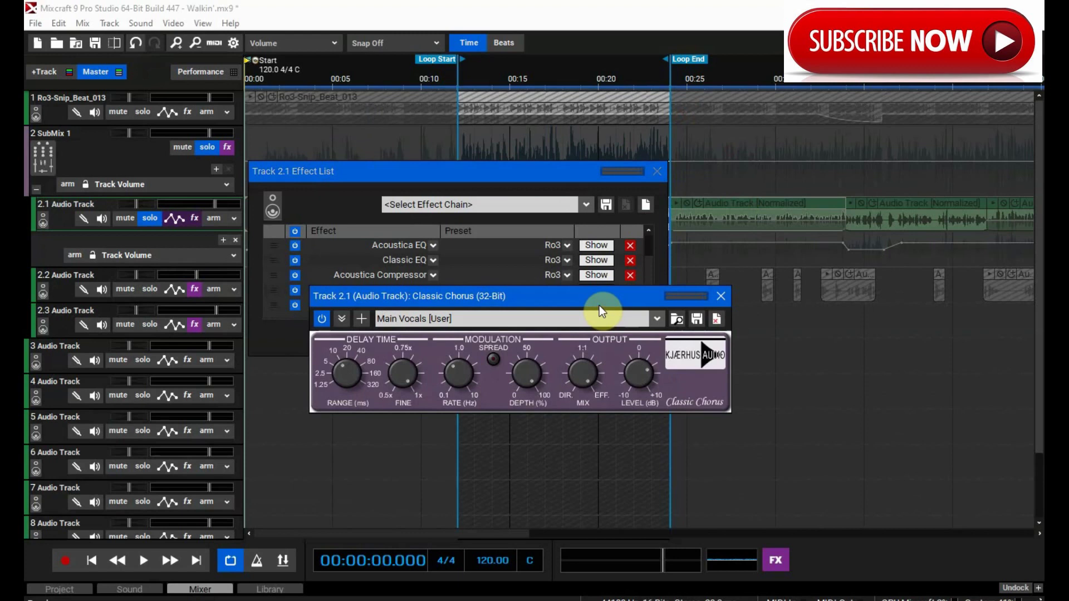
left_click(719, 297)
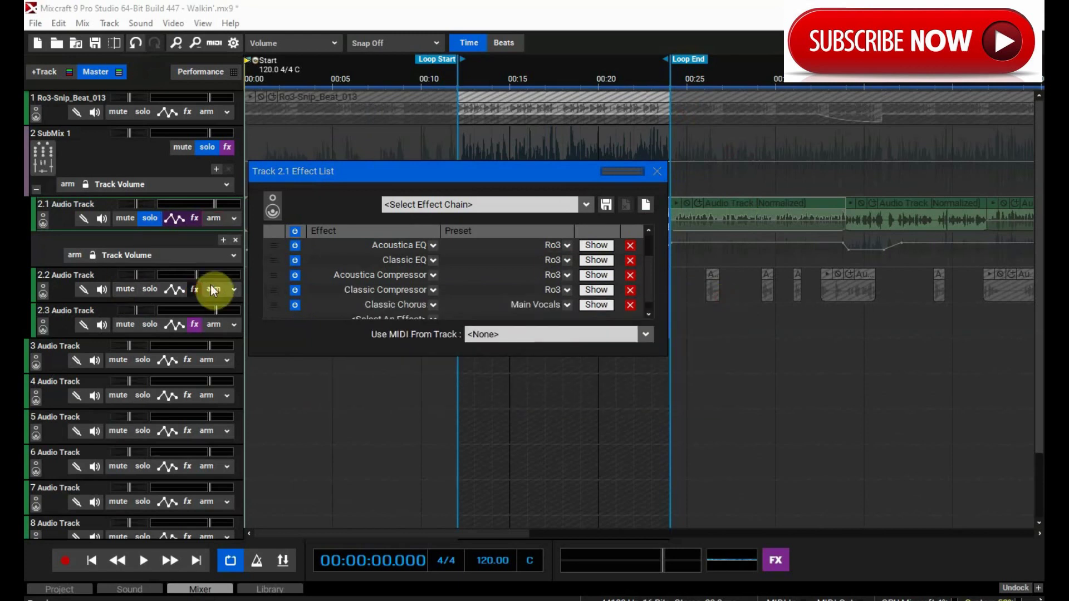
Inspect track 2.2's Acoustica Reverb, Classic Chorus and Acoustica Delay settings, then close both effect lists
left_click(196, 288)
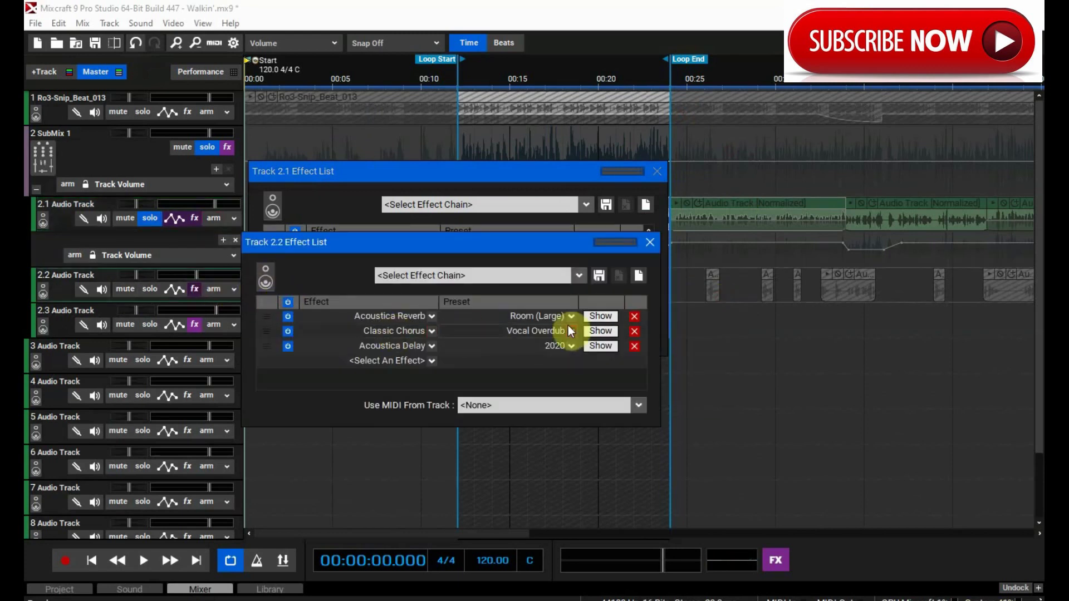
left_click(601, 318)
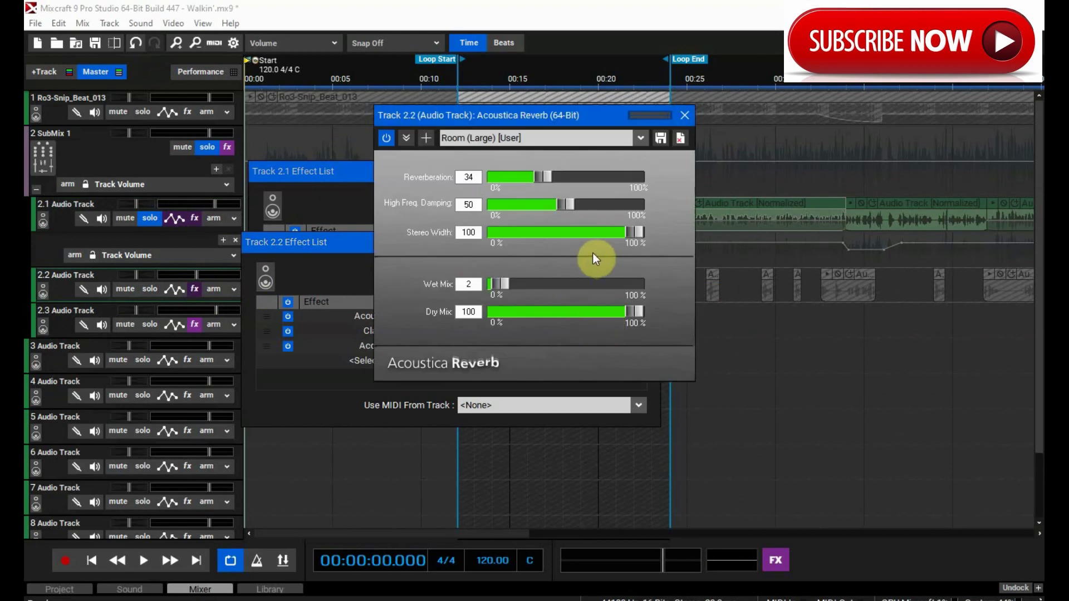
left_click(684, 115)
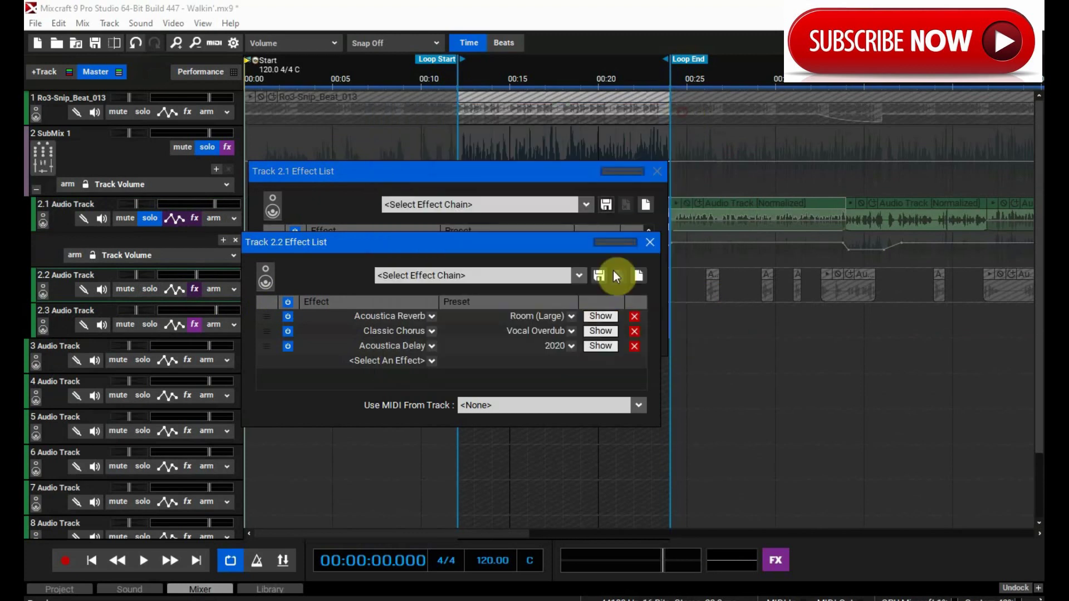
left_click(605, 331)
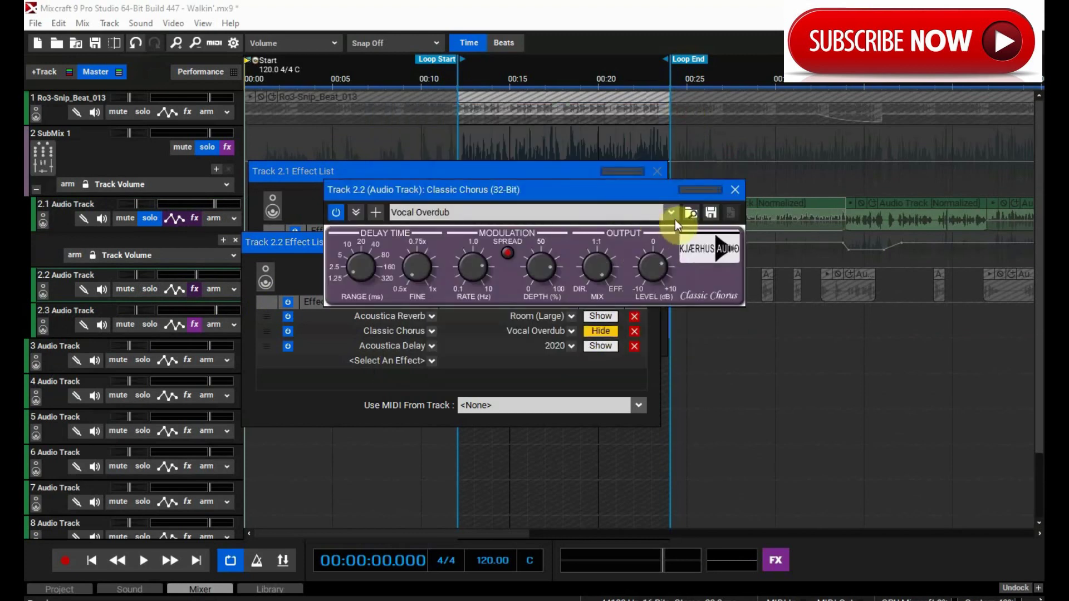
left_click(734, 192)
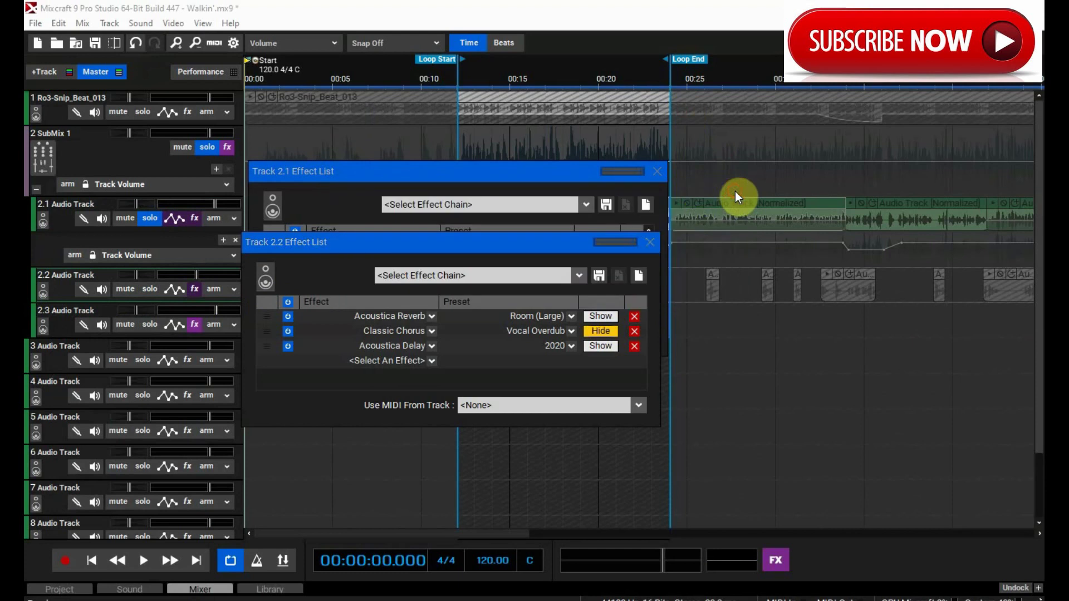
left_click(610, 346)
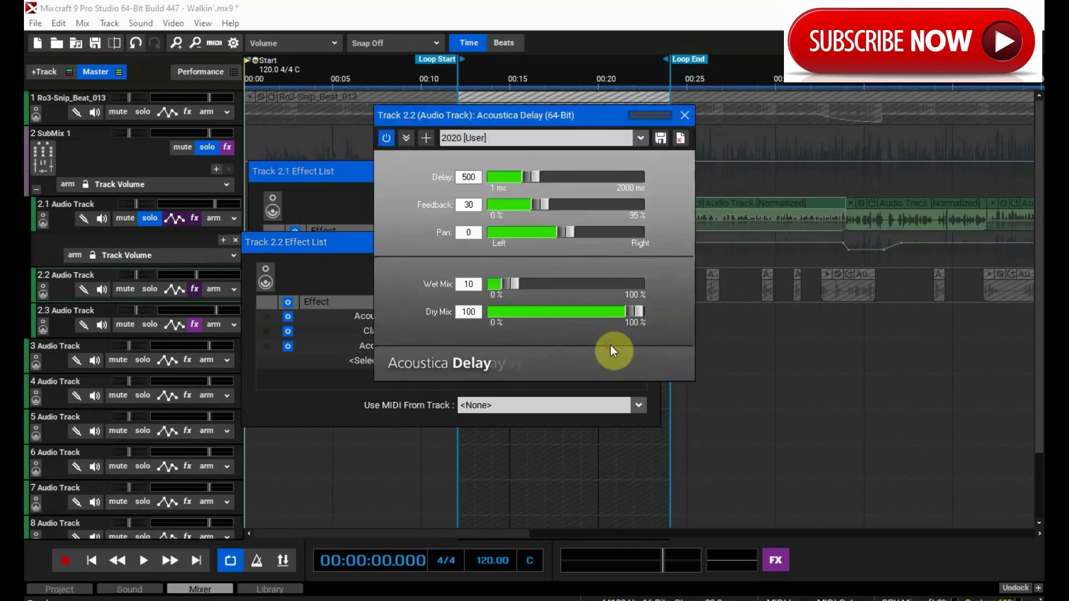
left_click(686, 116)
left_click(650, 243)
left_click(659, 172)
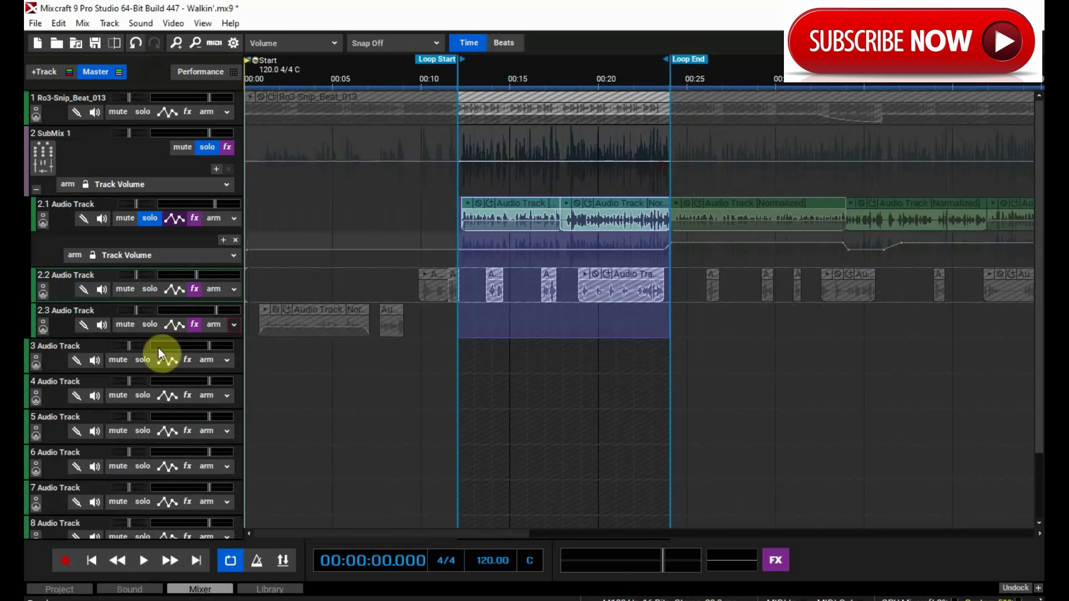
Turn on all of track 2.3's effects and check its Acoustica Delay, Classic Chorus and TB EZQ Equalizer
left_click(193, 325)
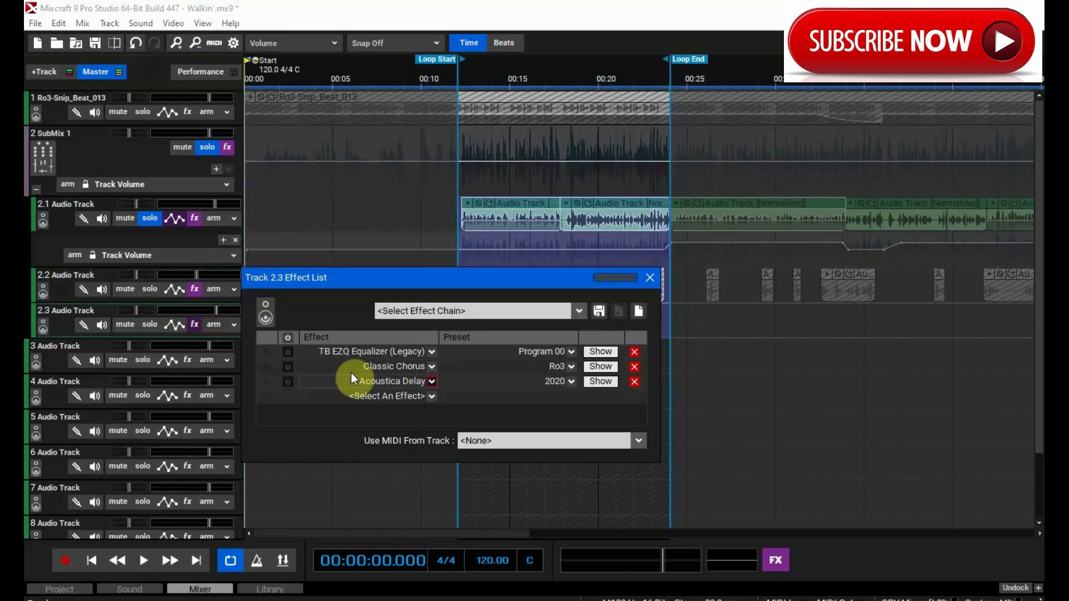
left_click(288, 336)
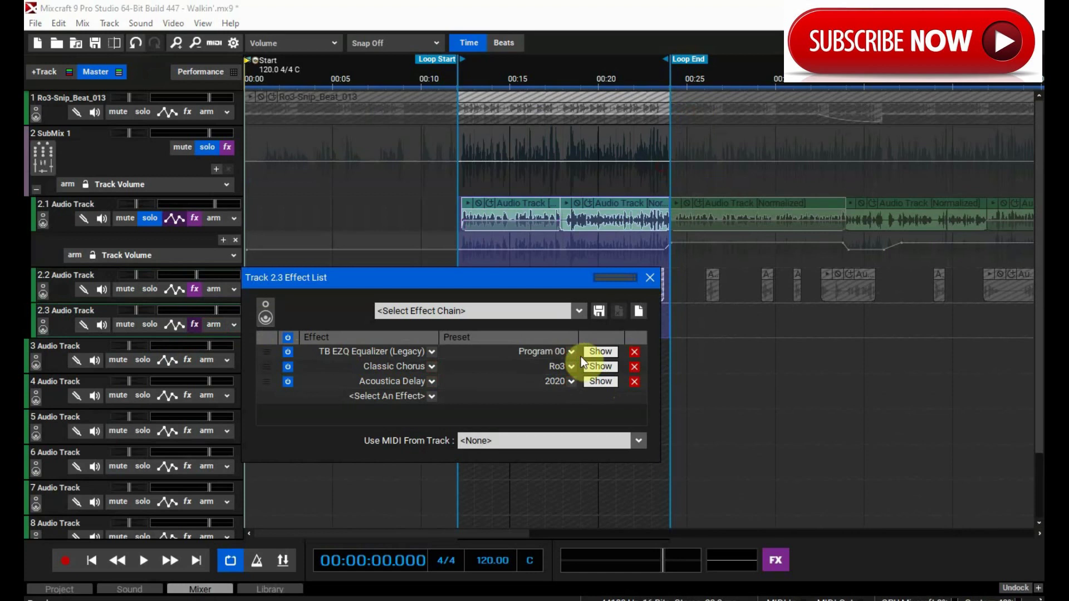
left_click(597, 382)
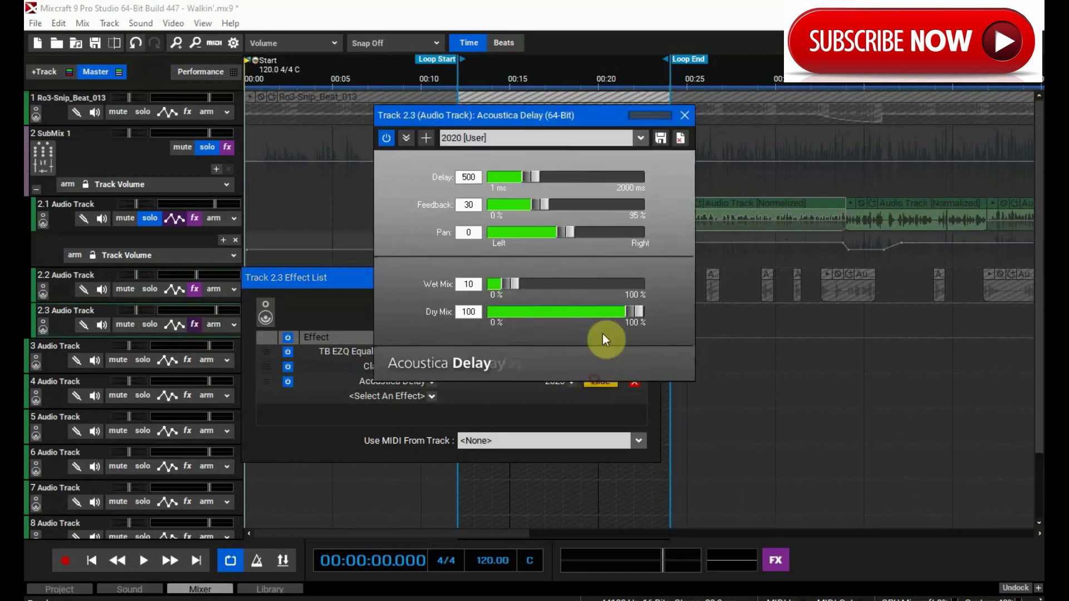
left_click(684, 116)
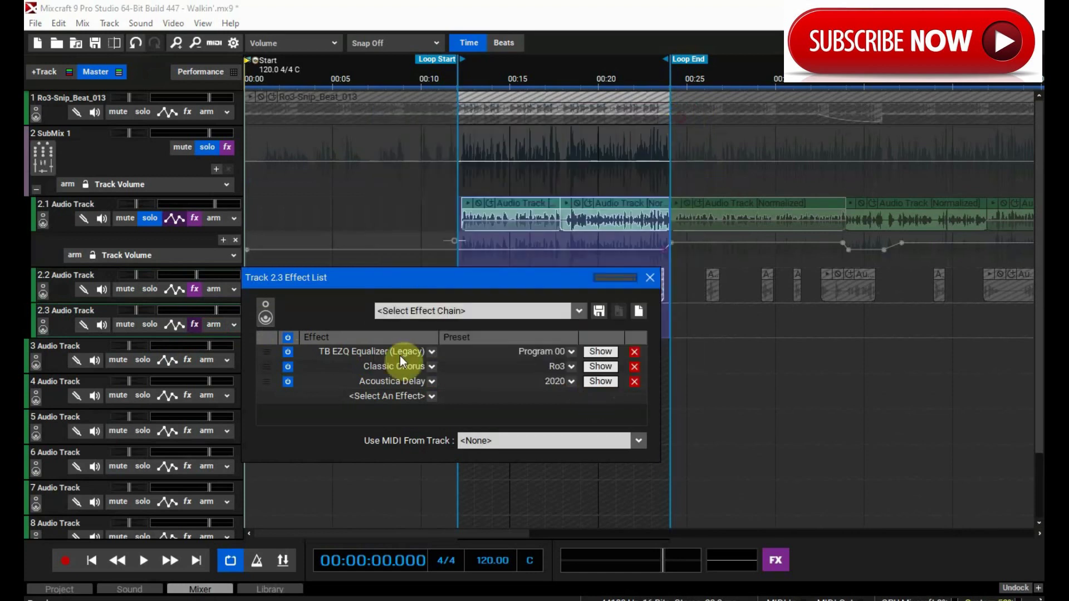
left_click(599, 366)
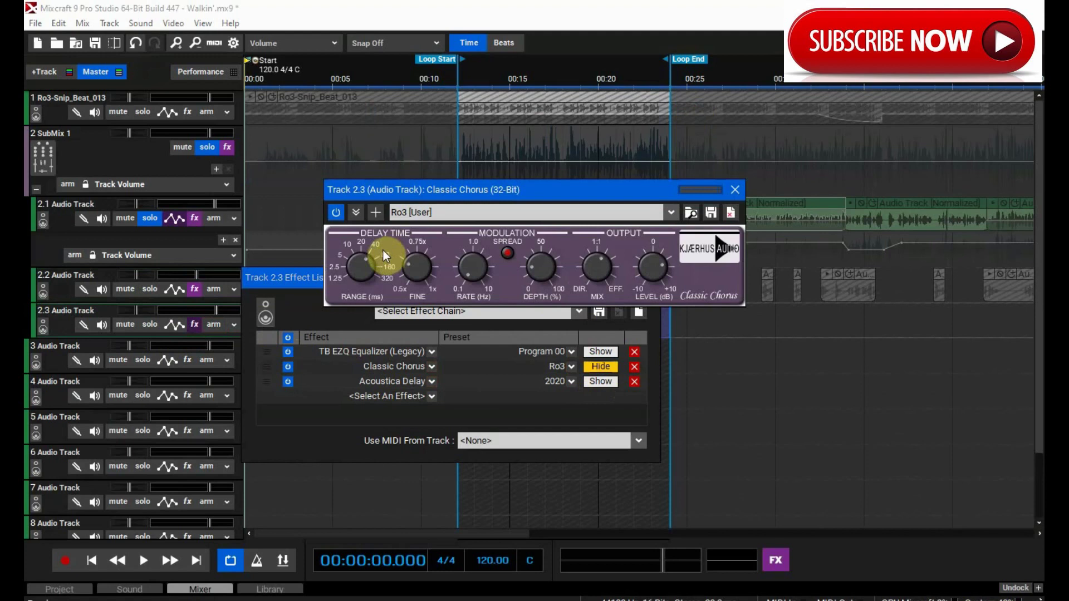
left_click(735, 189)
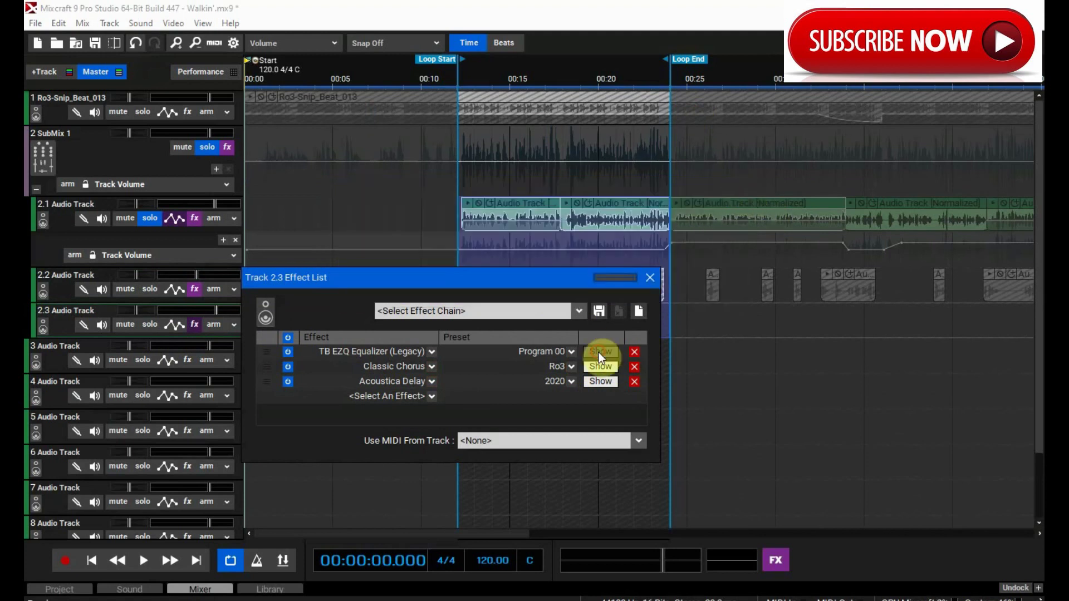
left_click(599, 352)
left_click(630, 126)
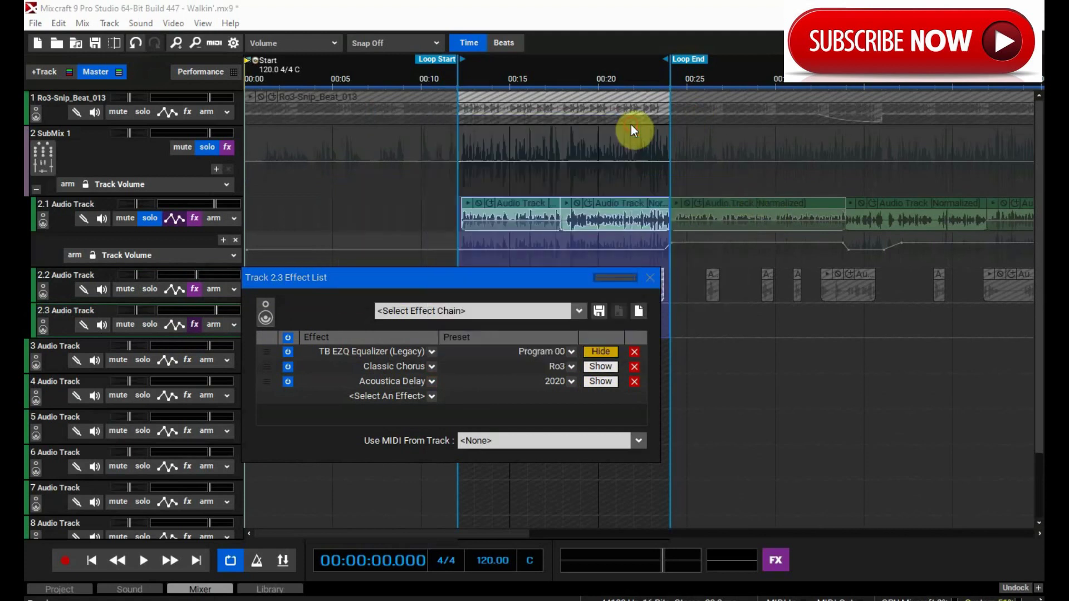
Close track 2.3's effects, solo the beat track alongside vocal track 2.1, and show 2.1's effects
left_click(649, 277)
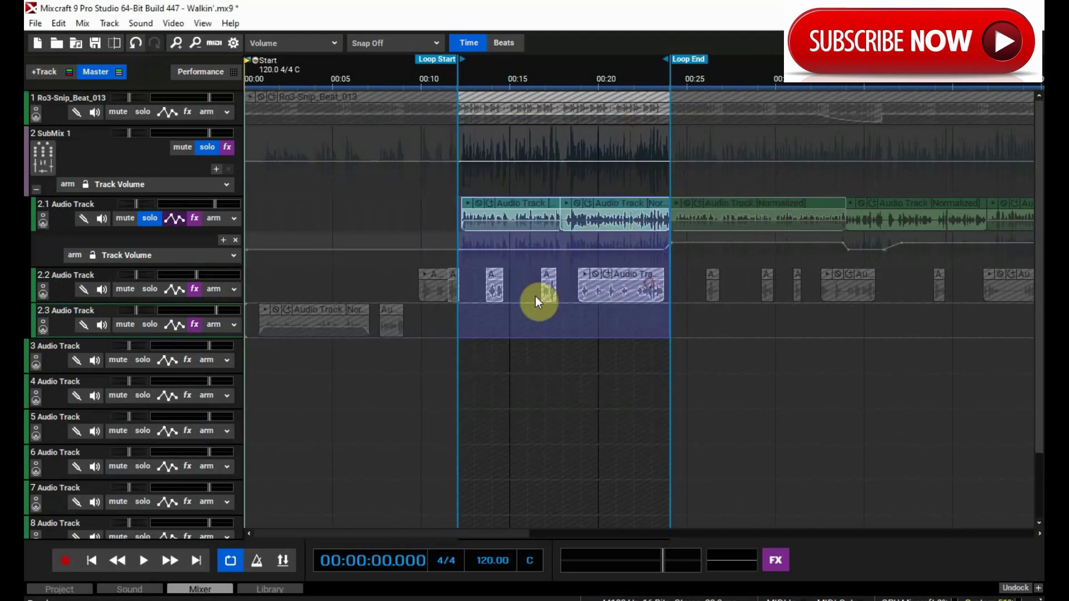
left_click(149, 218)
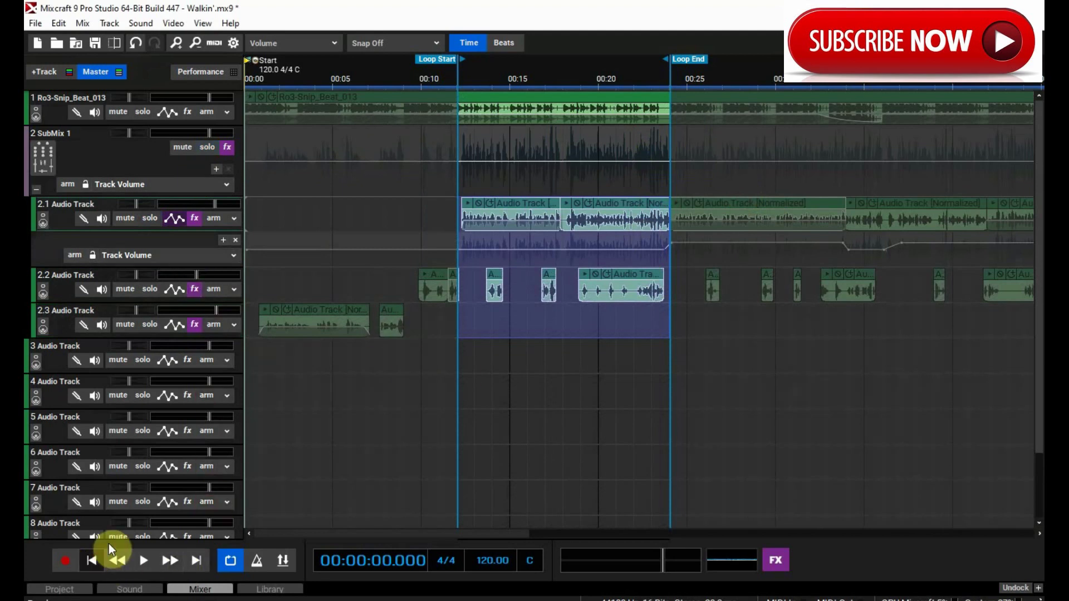
left_click(149, 218)
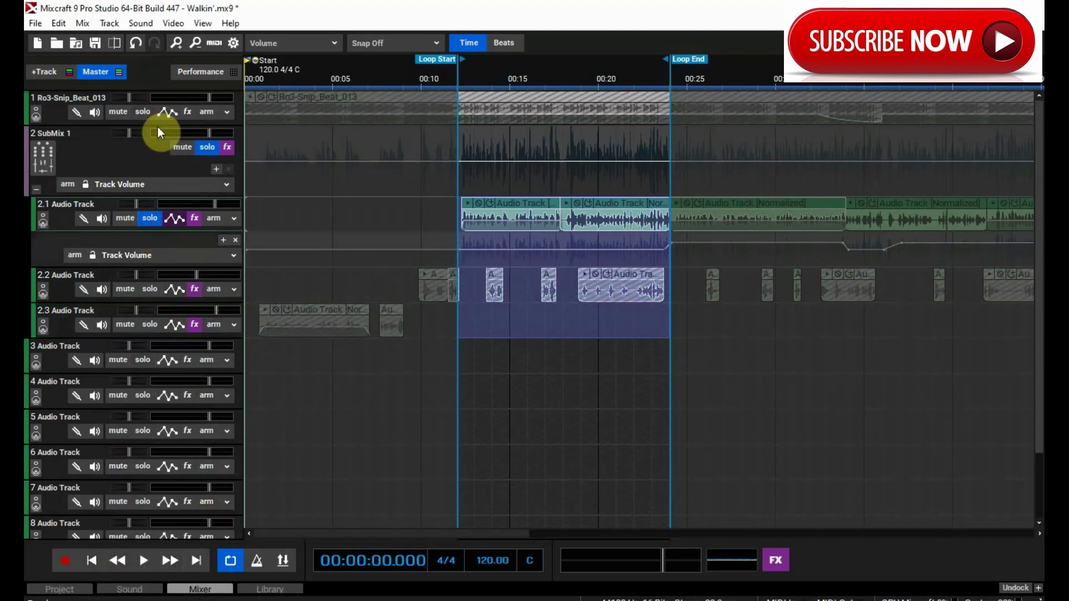
left_click(142, 112)
left_click(195, 218)
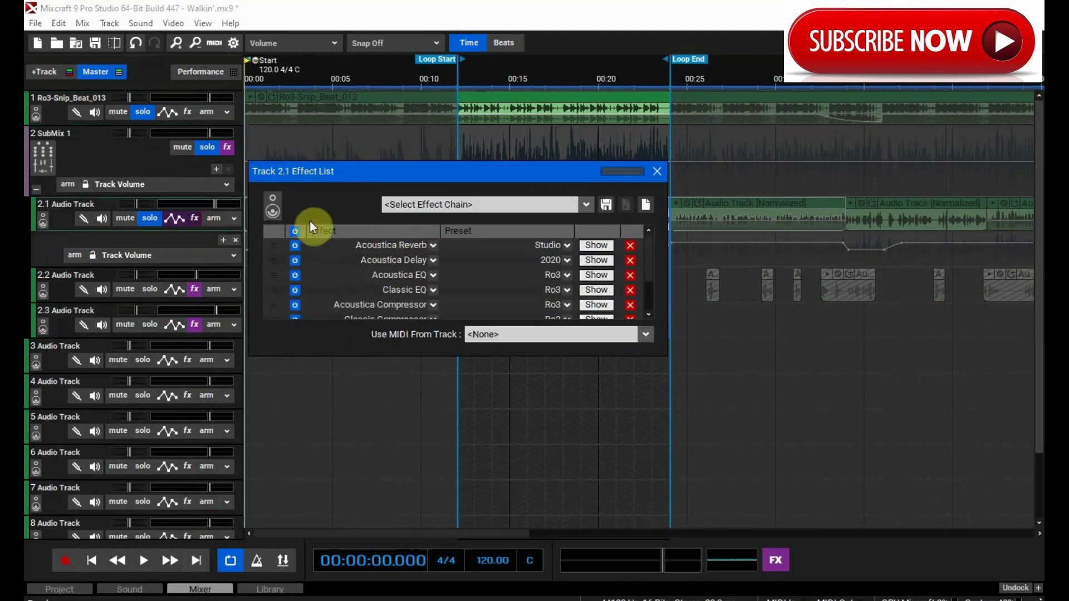
Compare track 2.1's vocal with its effects bypassed and enabled during loop playback
key("space")
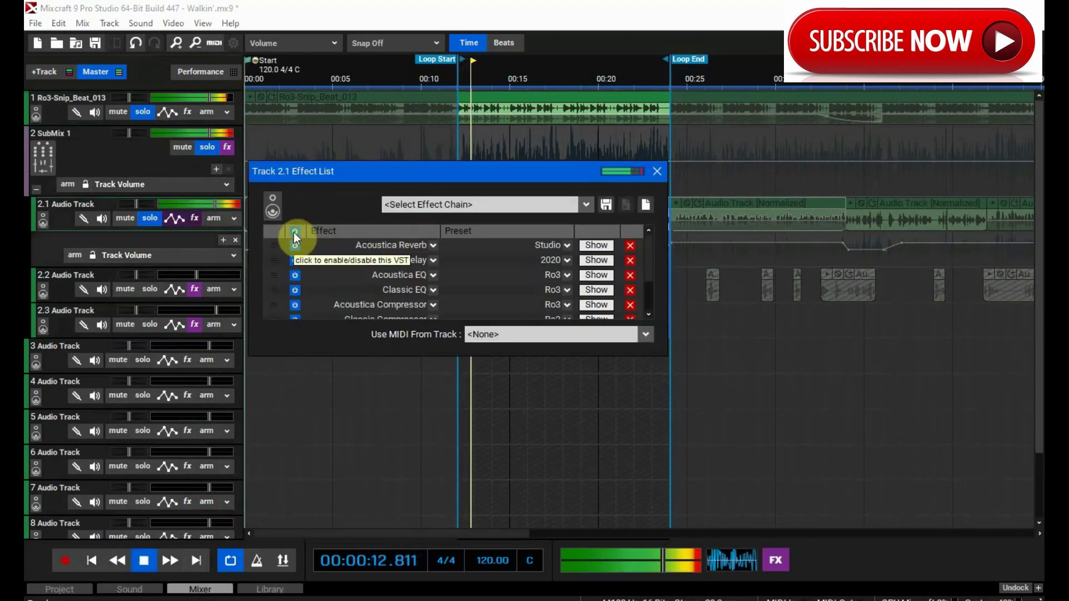
left_click(294, 231)
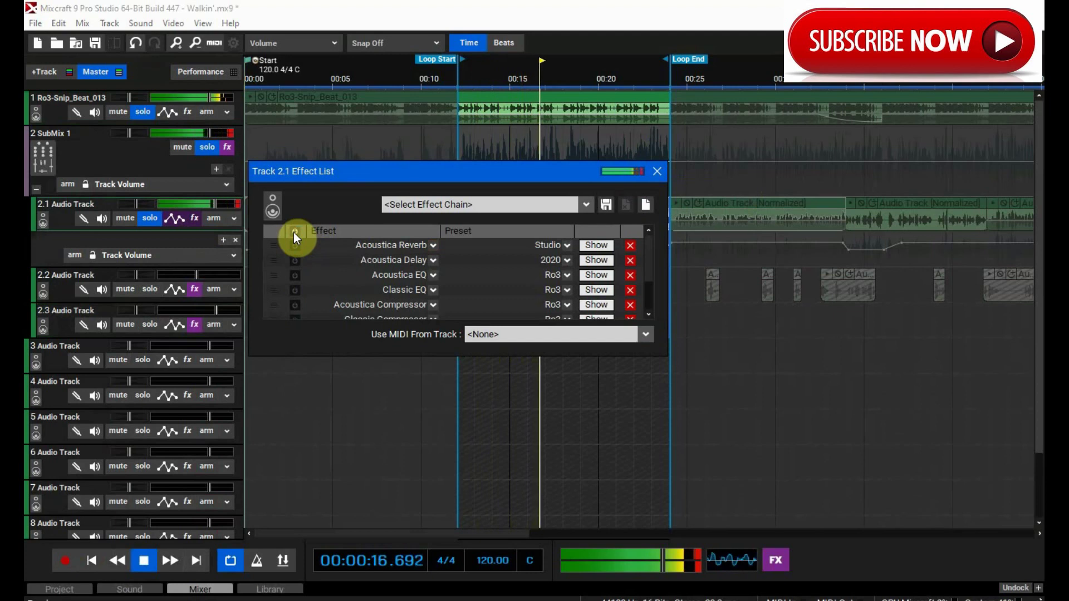
left_click(294, 231)
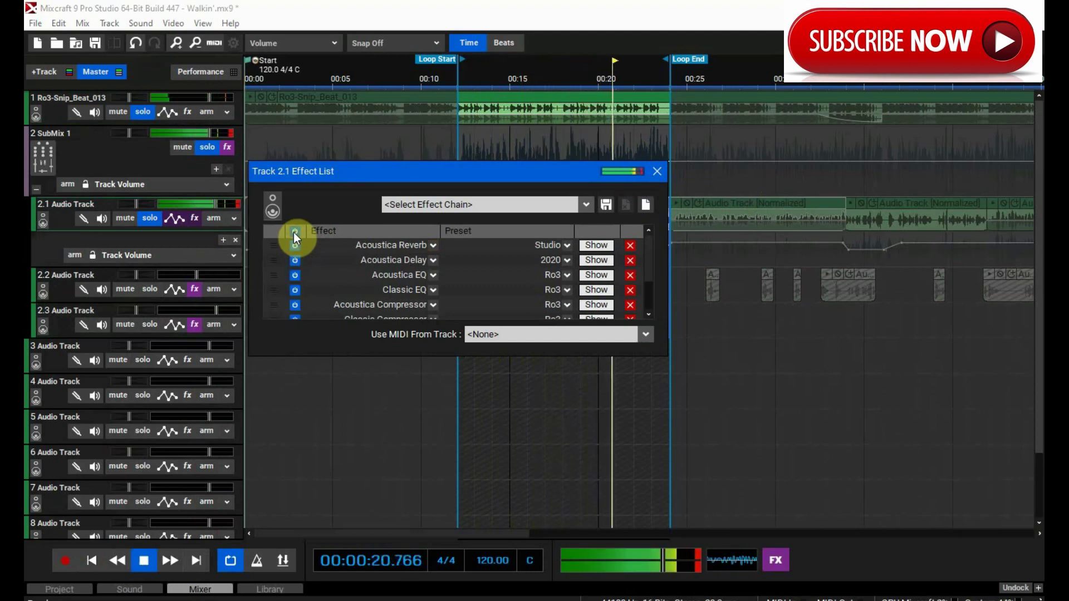
key("space")
left_click(294, 231)
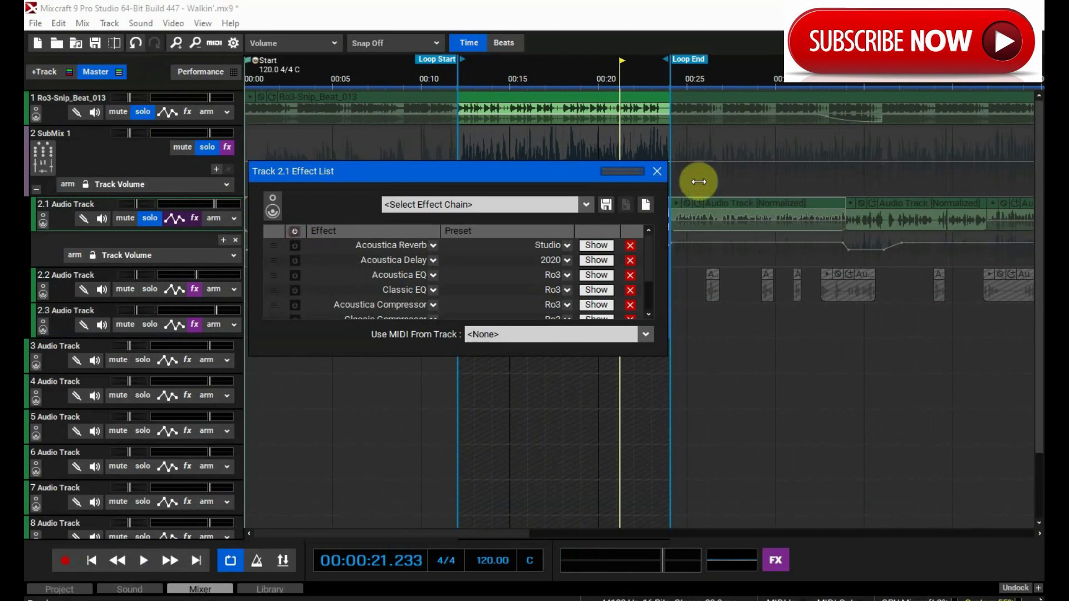
left_click(657, 171)
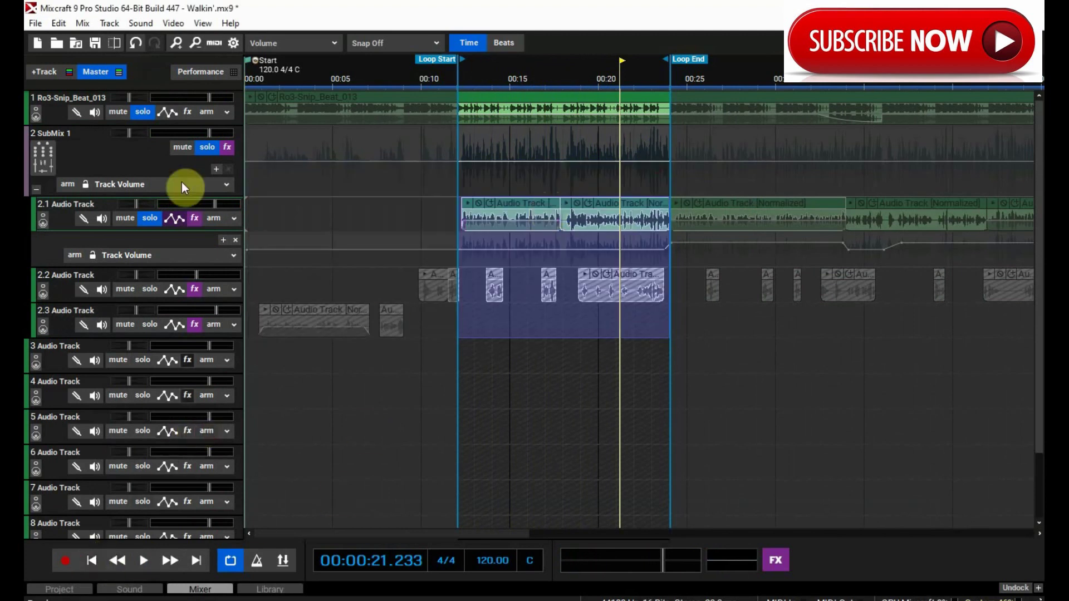
Check the SubMix's Nectar, re-enable track 2.1's effects, and bring up the Master Track's effect list
left_click(228, 148)
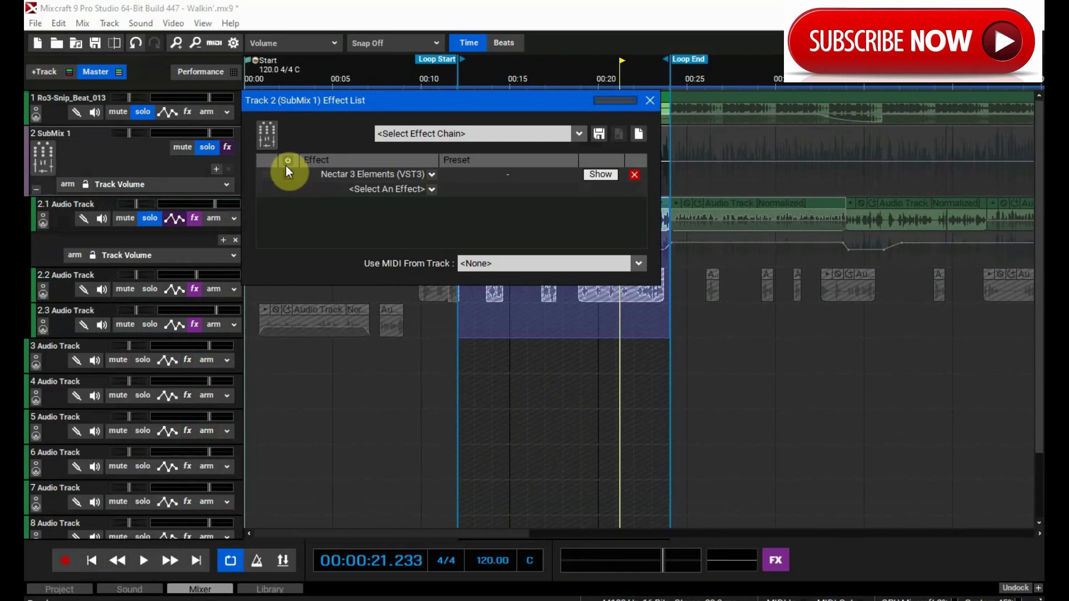
left_click(650, 102)
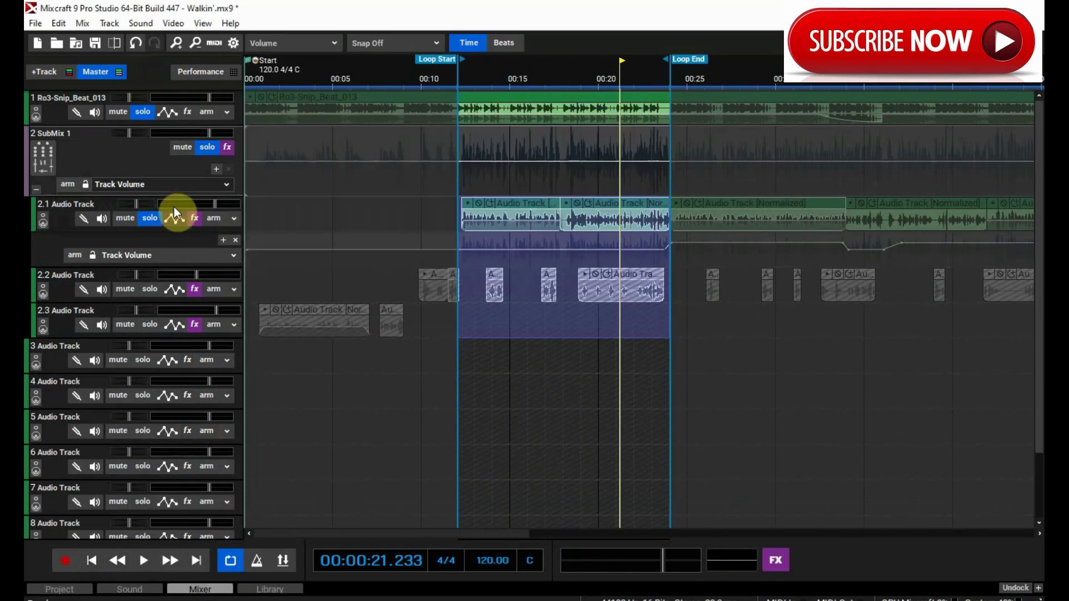
left_click(194, 217)
left_click(295, 230)
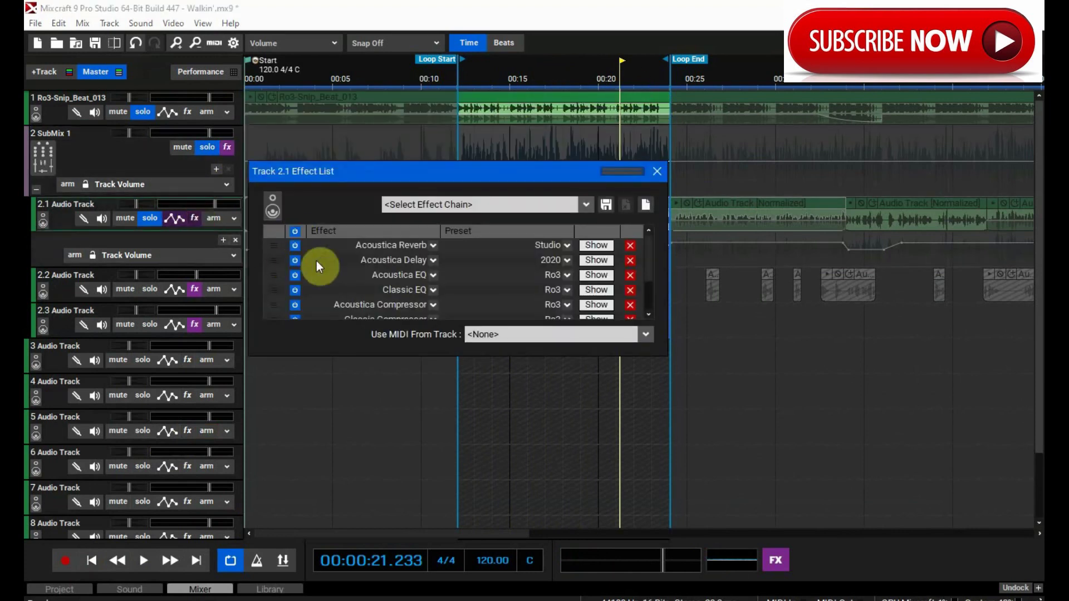
left_click(777, 559)
Enable TB EZQ and TB Parametric Equalizer on the master and remove Ozone 9 Elements
left_click(286, 115)
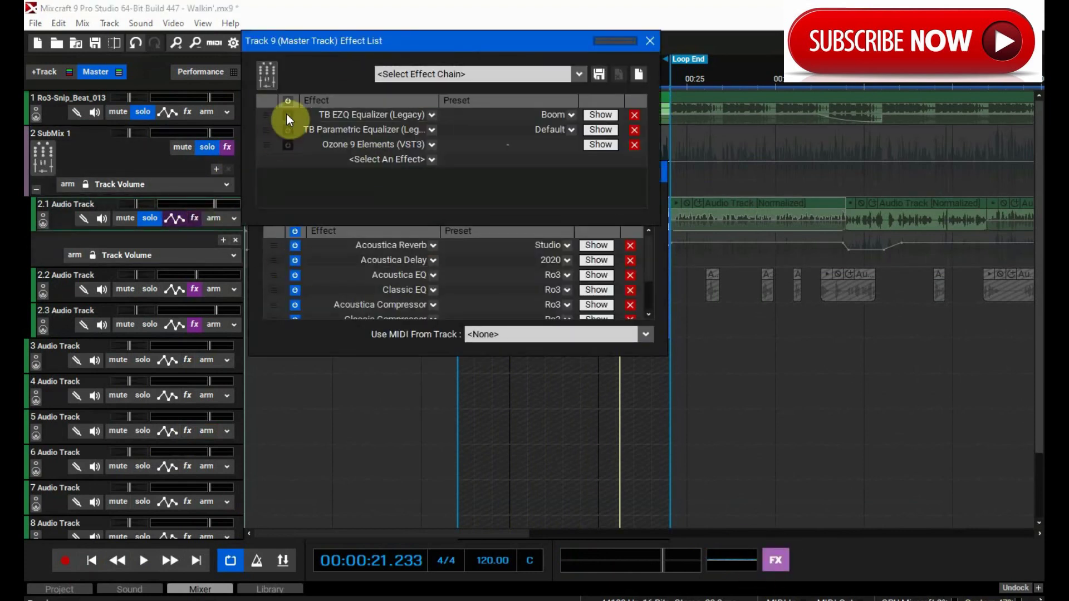
left_click(288, 101)
left_click(287, 130)
left_click(633, 145)
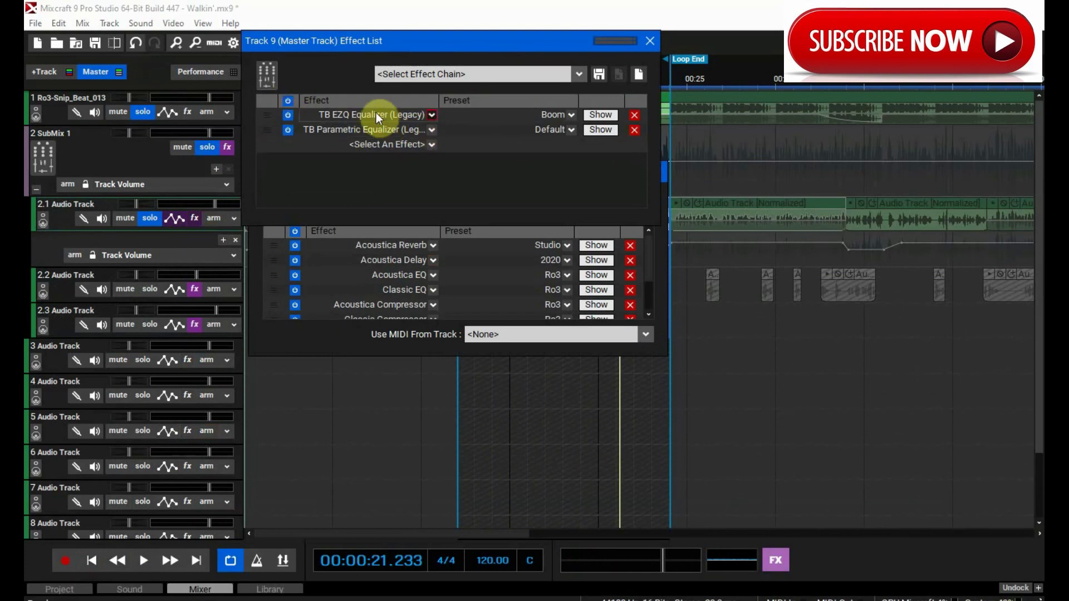
Inspect the TB EZQ and TB Parametric Equalizer settings with all master effects bypassed
left_click(600, 115)
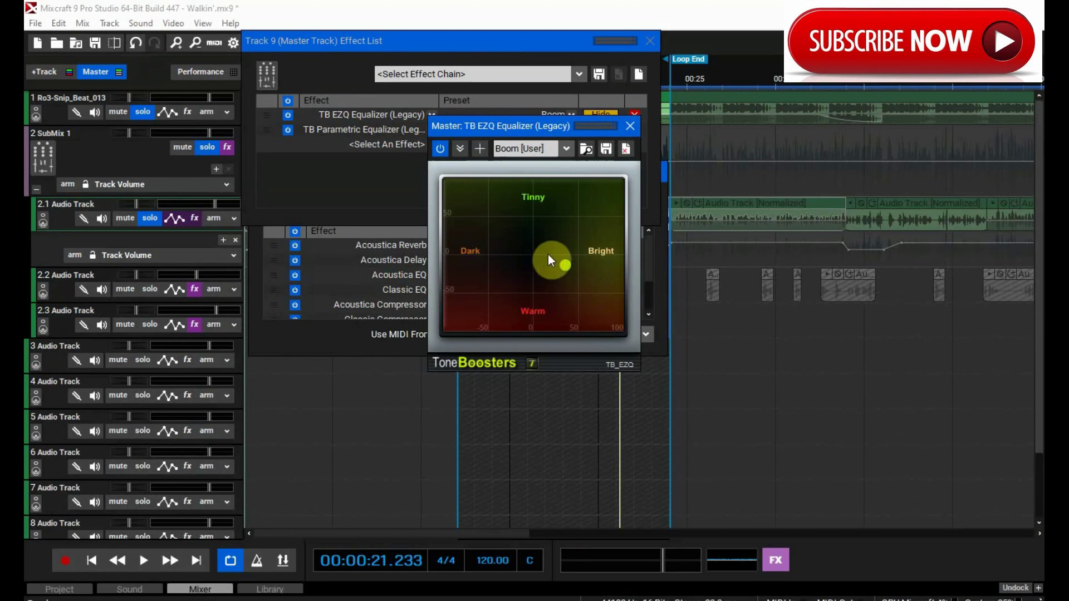
left_click(287, 101)
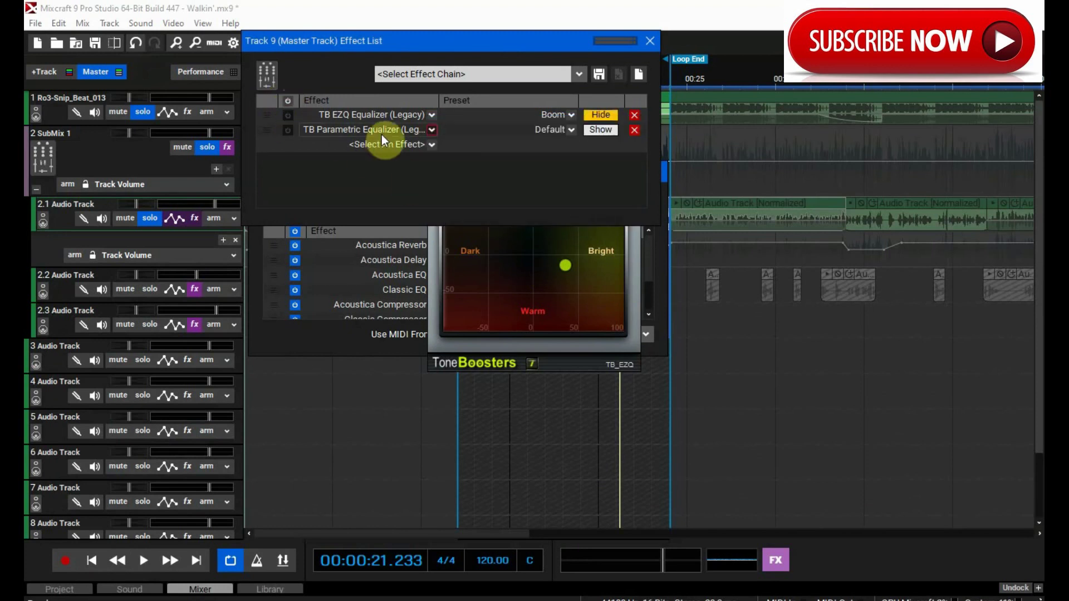
left_click(595, 132)
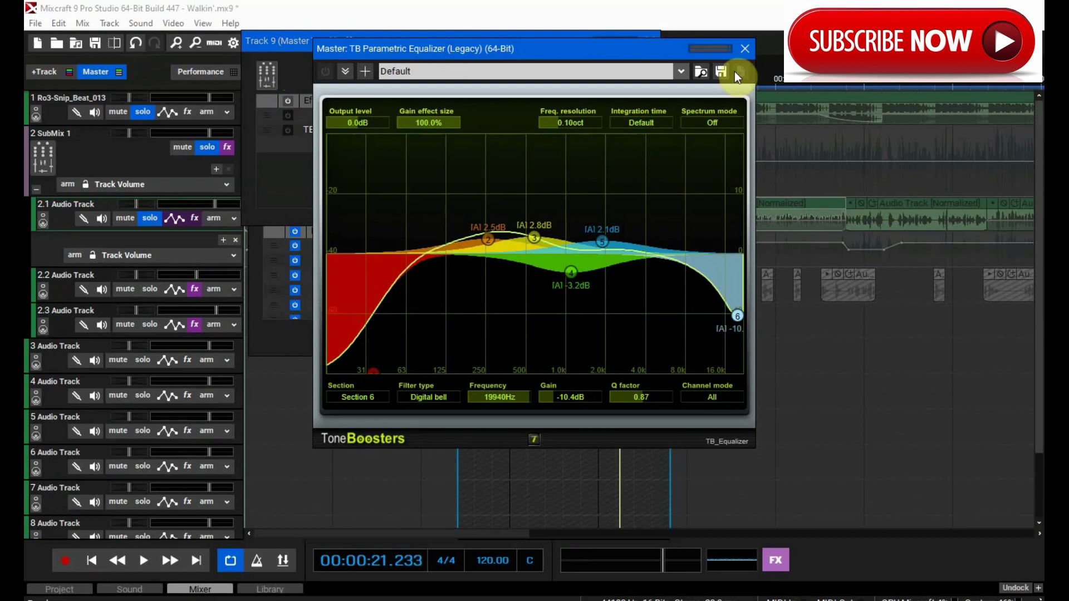
left_click(744, 49)
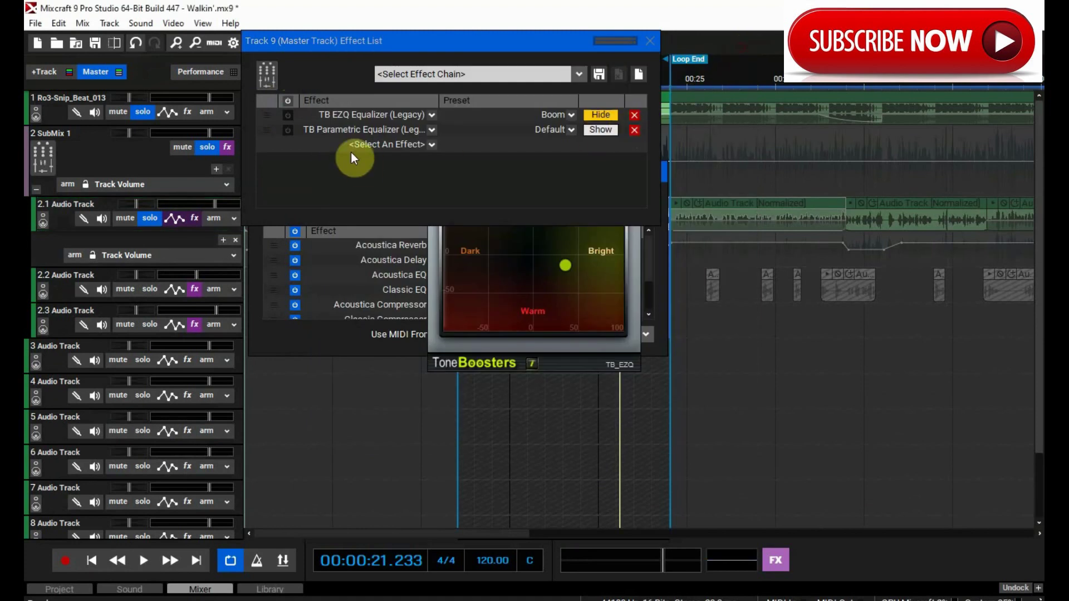
Play the mix with master effects re-enabled, then close the master effect list and TB EZQ window
key("space")
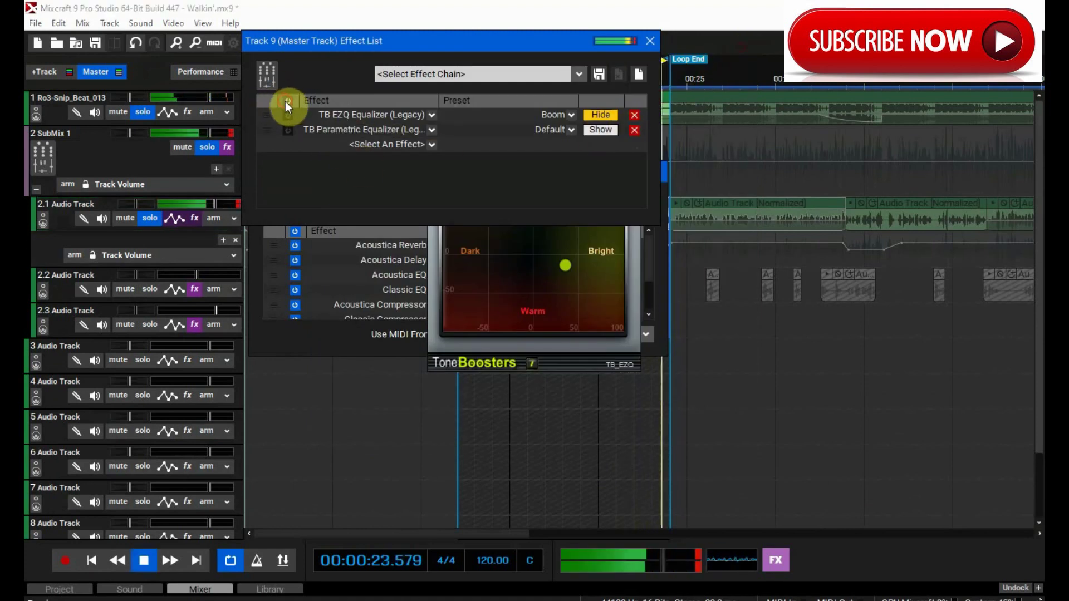
left_click(287, 101)
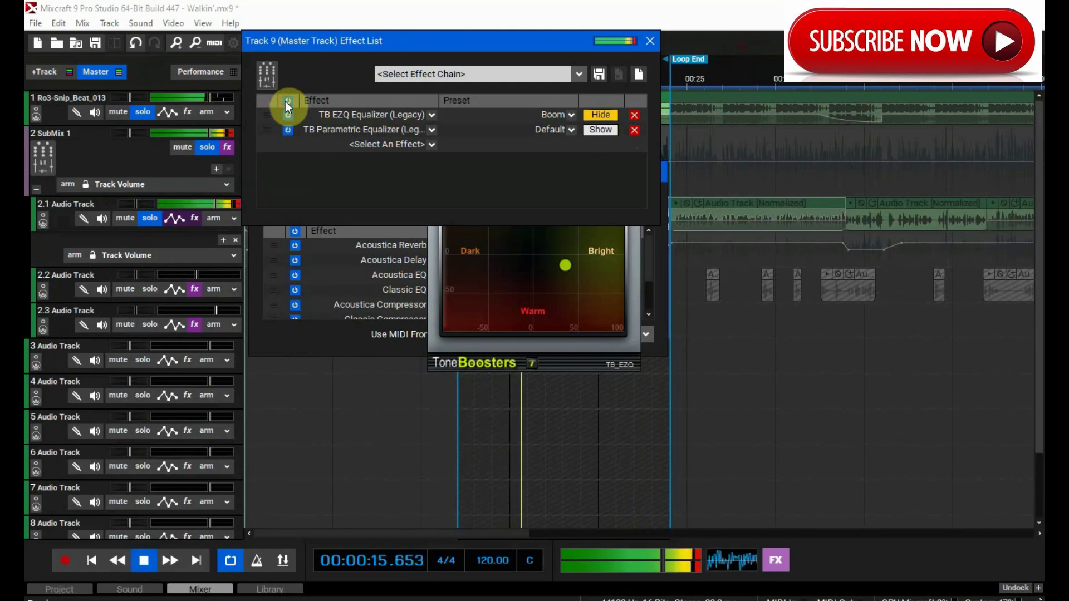
key("space")
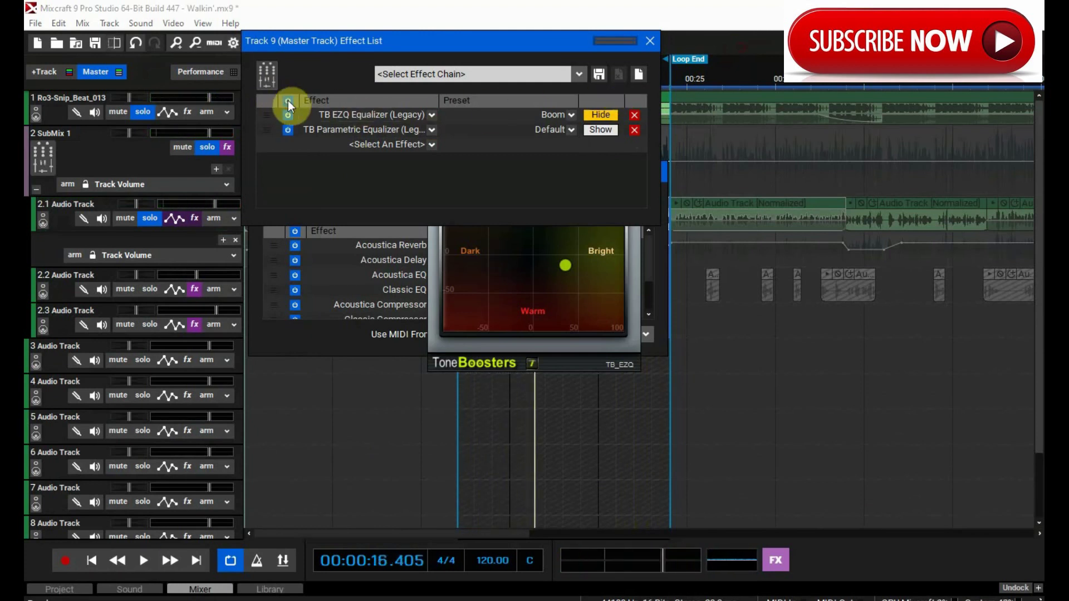
left_click(649, 41)
left_click(624, 121)
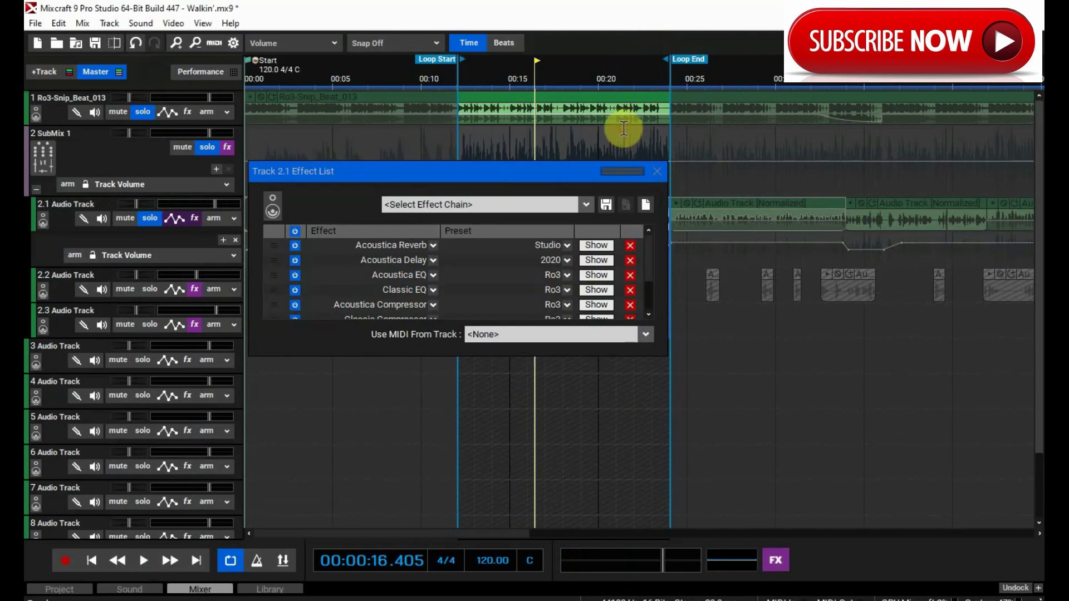
Close Track 2.1's Effect List and turn off solo on track 2.1 and the beat track
left_click(657, 172)
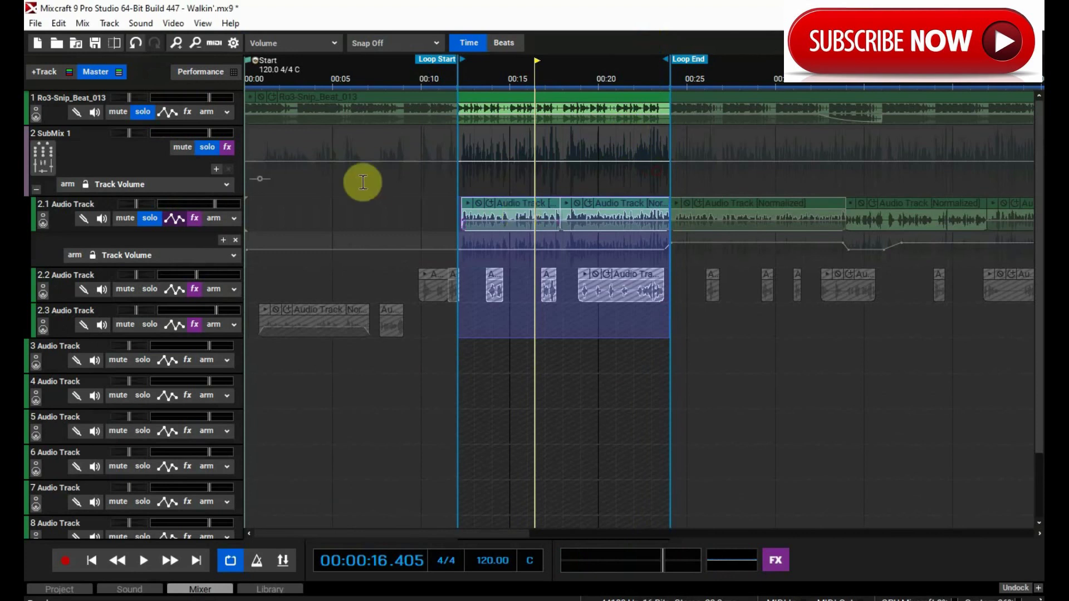
left_click(150, 219)
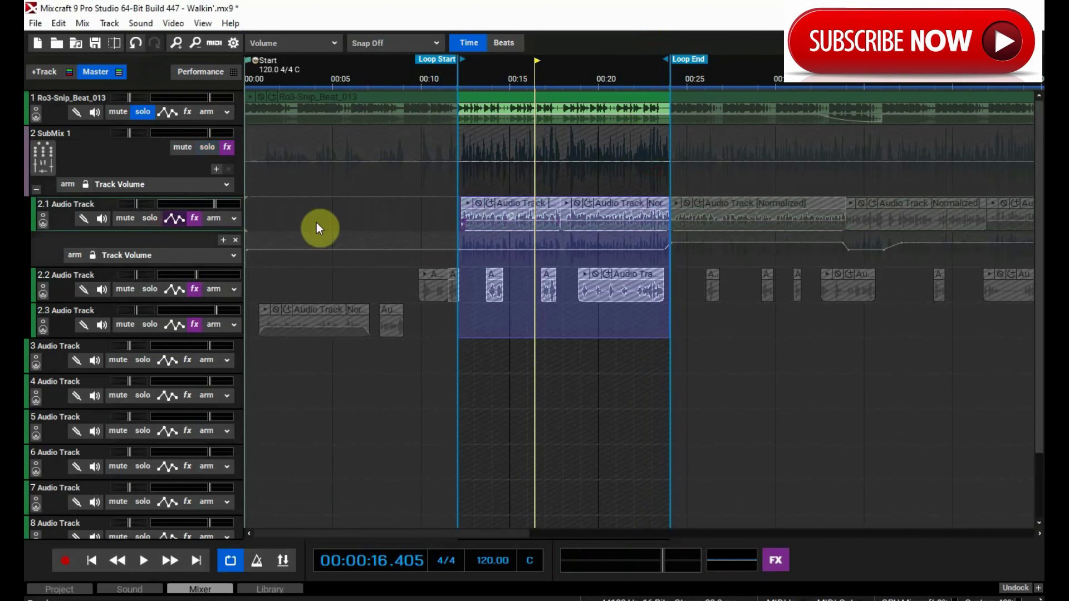
left_click(140, 112)
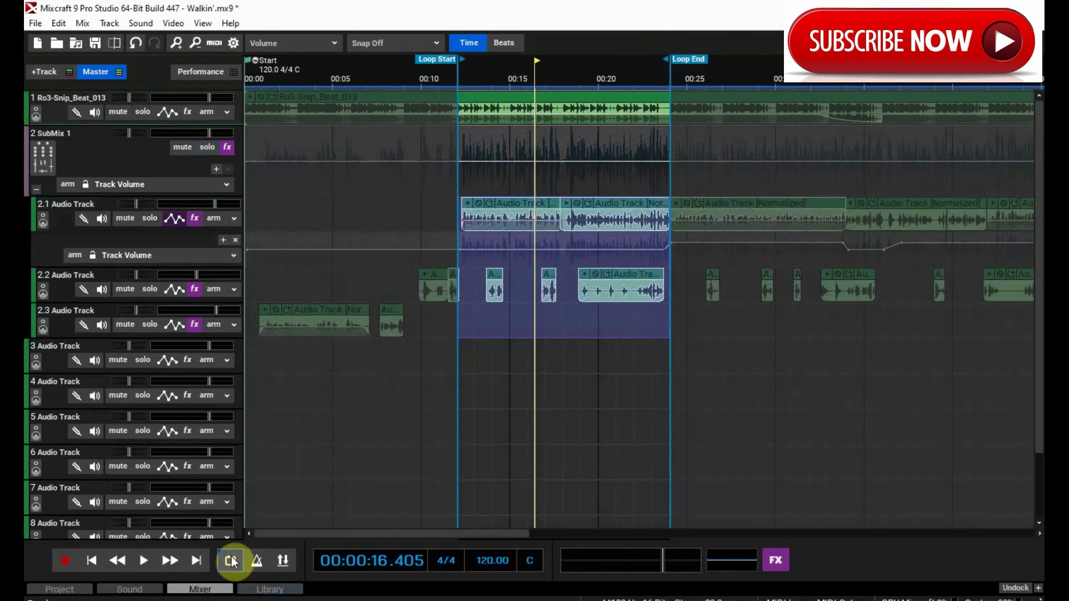
Review the Nectar 3 Elements settings in the SubMix 1 effect list, then close the plugin window
left_click(227, 147)
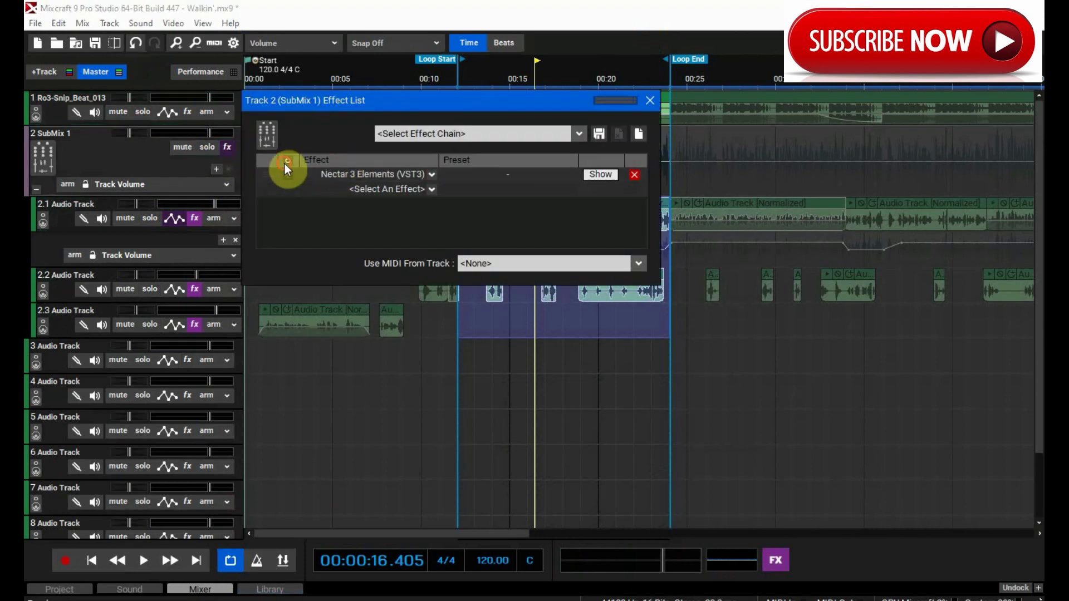
left_click(593, 172)
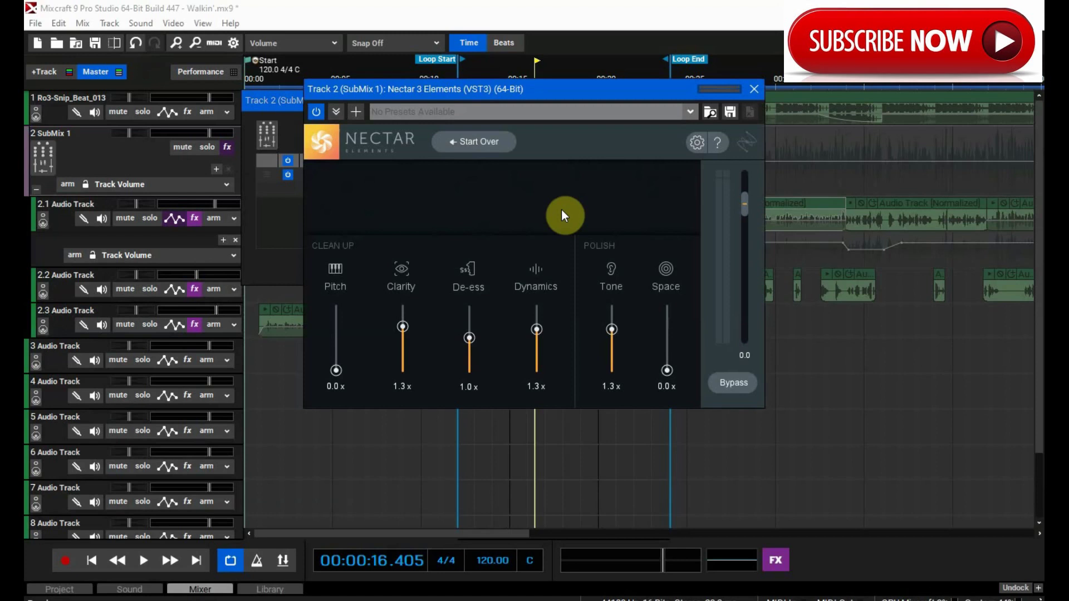
left_click(754, 89)
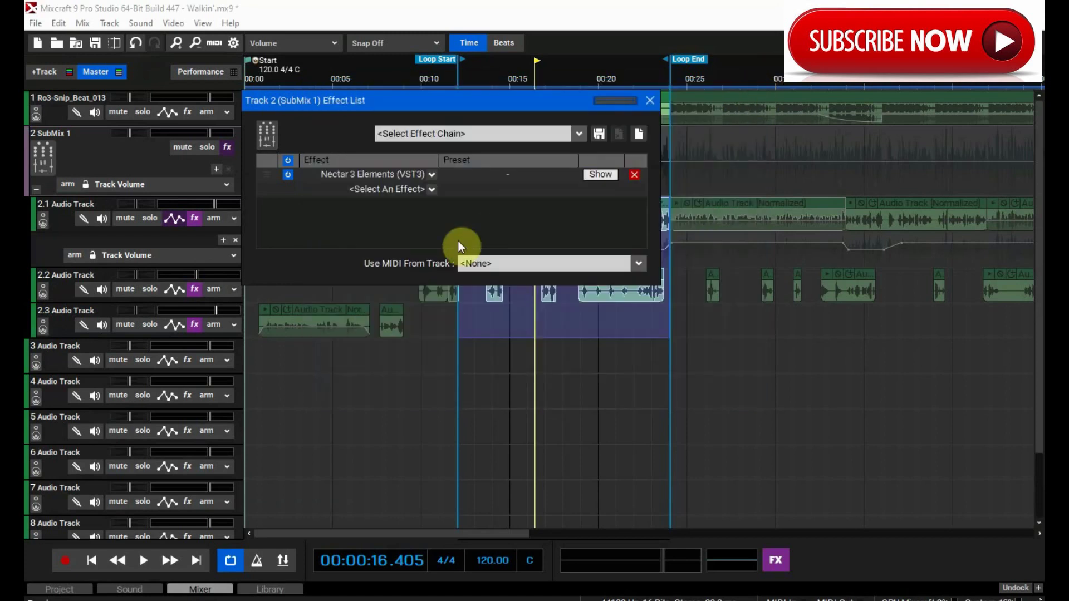
Play from the start and compare SubMix 1 with Nectar bypassed and re-enabled
left_click(648, 101)
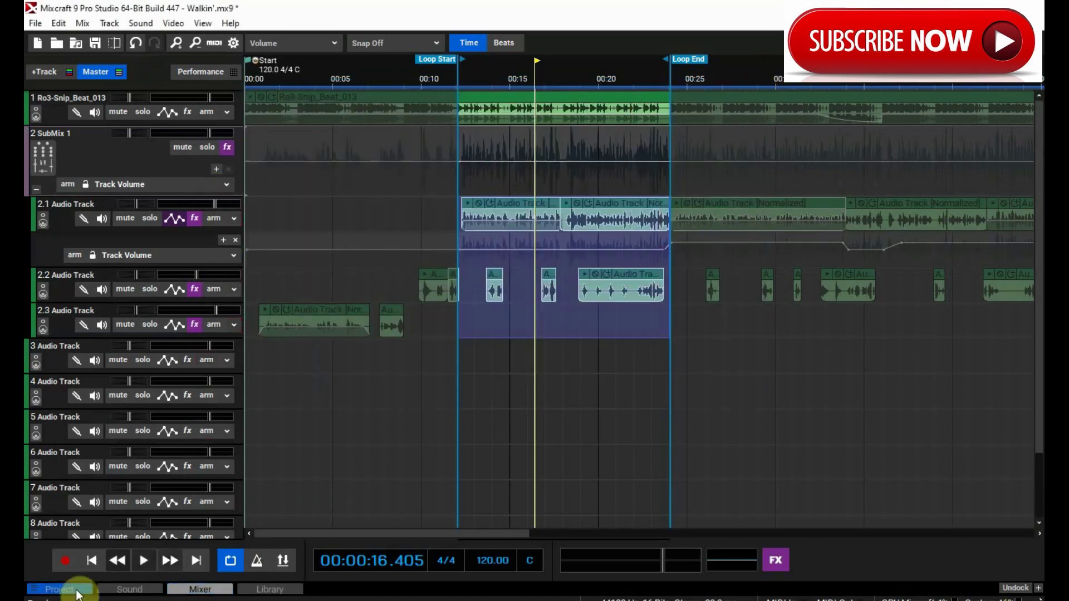
left_click(91, 560)
key("space")
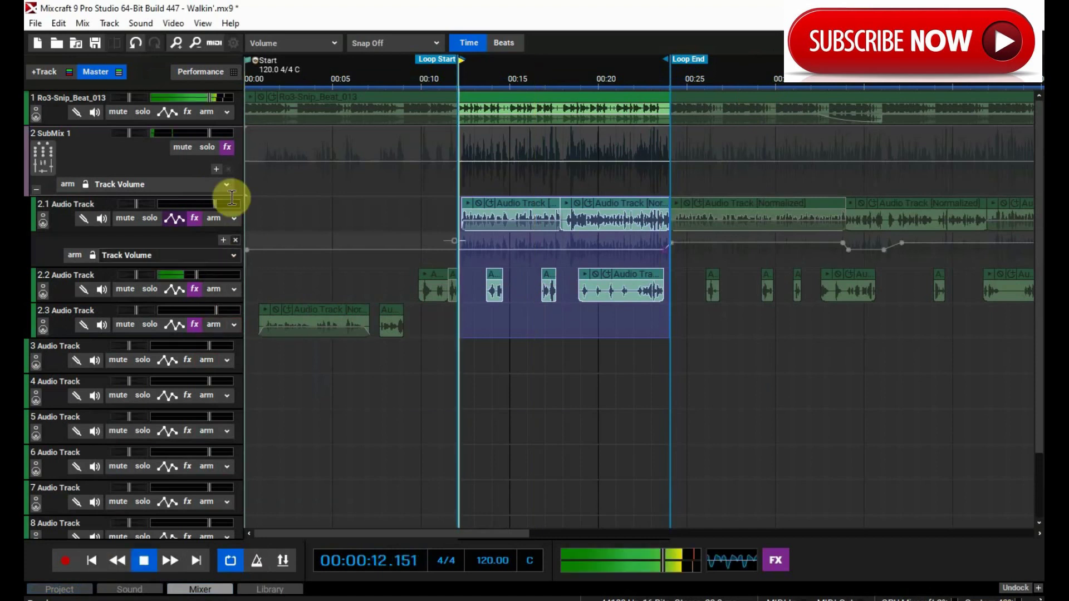
left_click(227, 147)
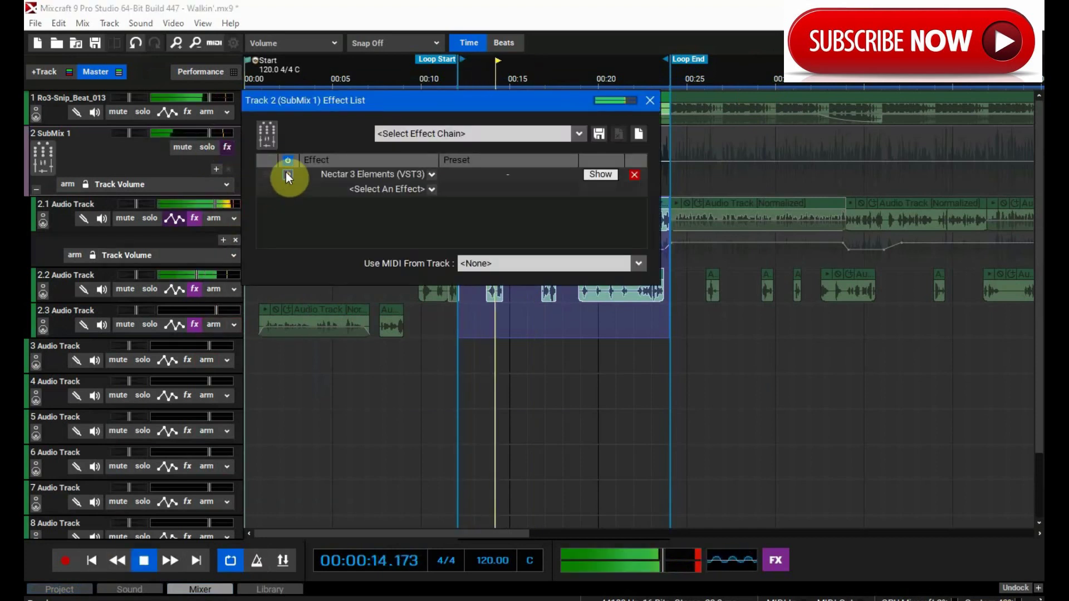
left_click(286, 161)
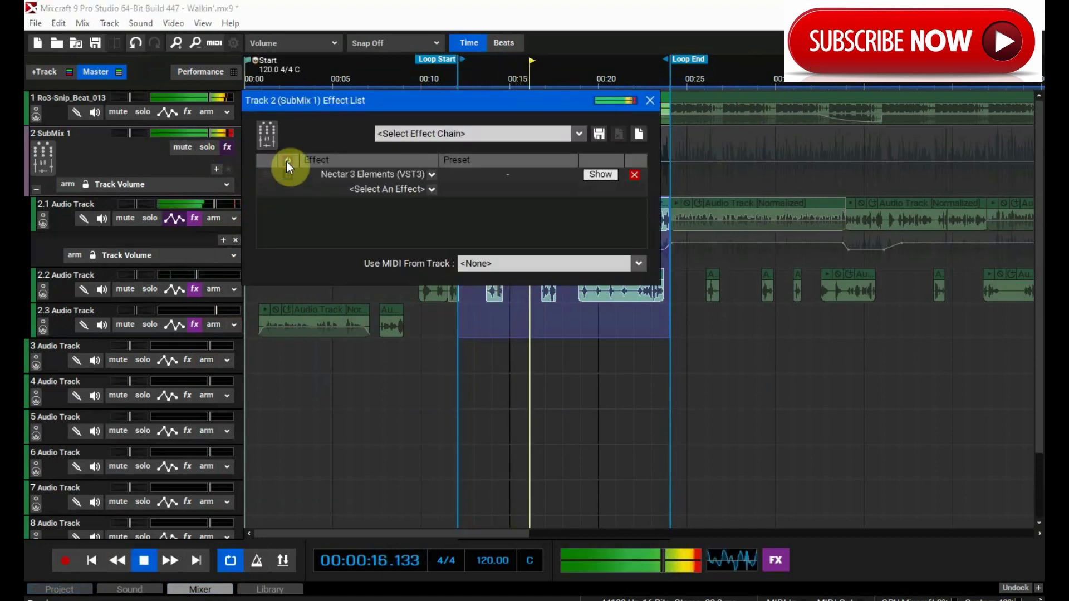
left_click(287, 163)
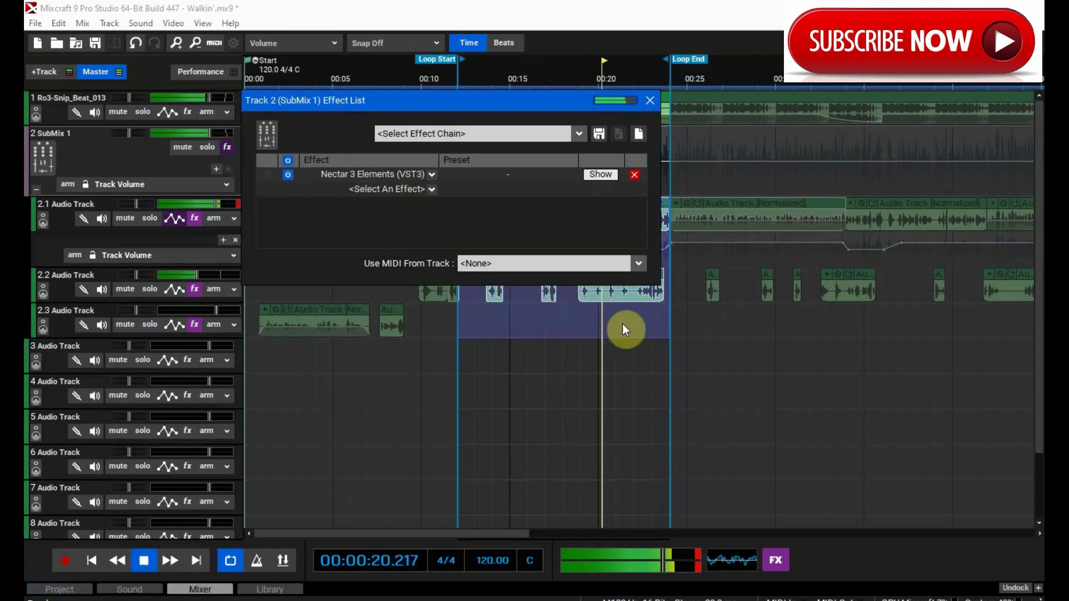
Stop playback, close the SubMix 1 effect list, and turn looping off
key("space")
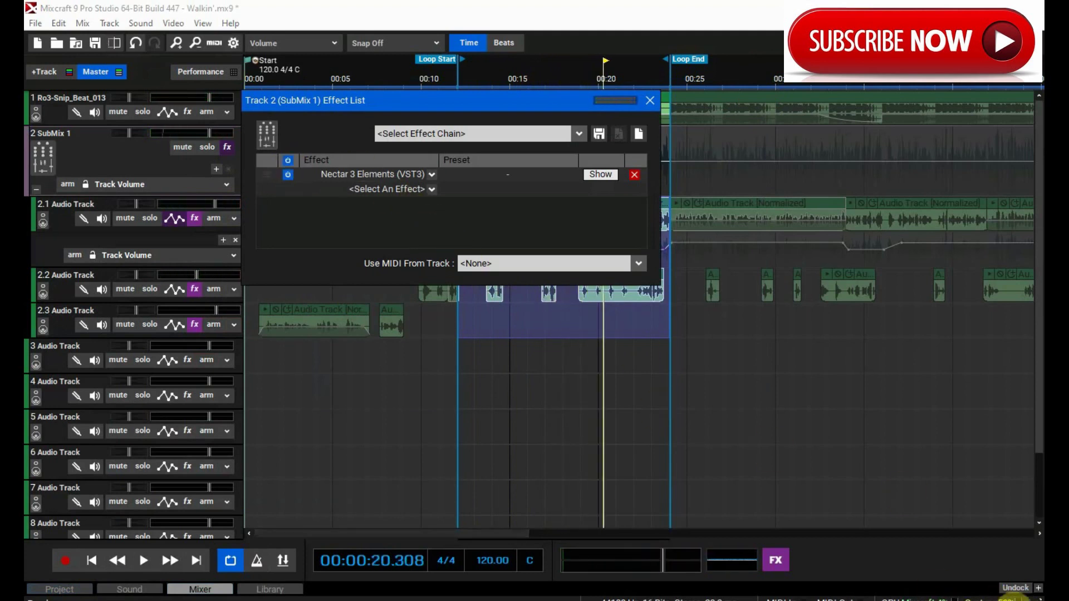
left_click(646, 100)
left_click(229, 563)
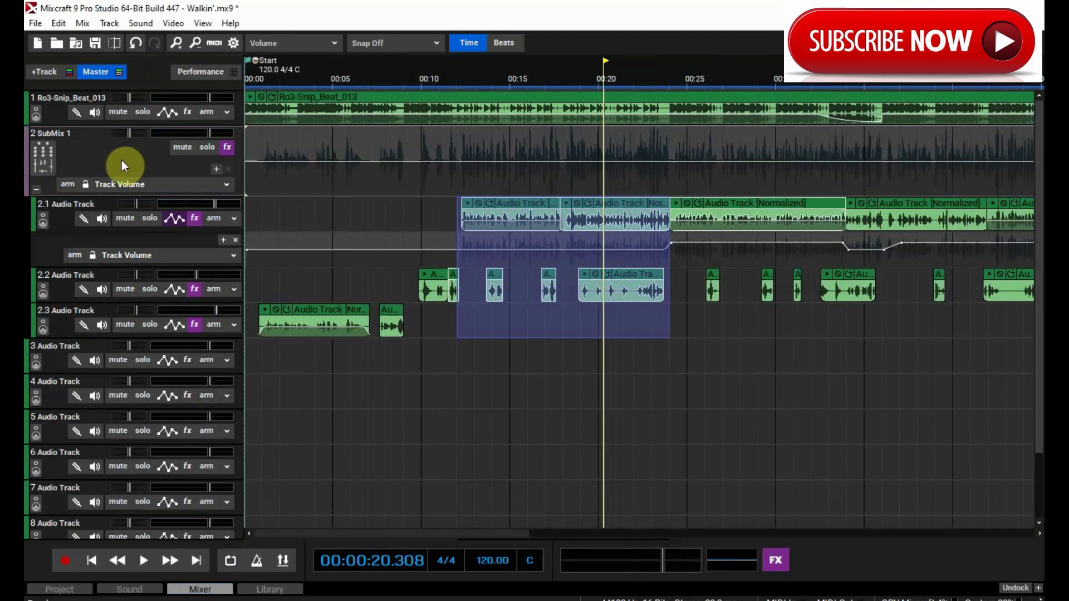
Clear the time selection, rewind to 00:00:00.000, and zoom out to show the whole arrangement
left_click(448, 356)
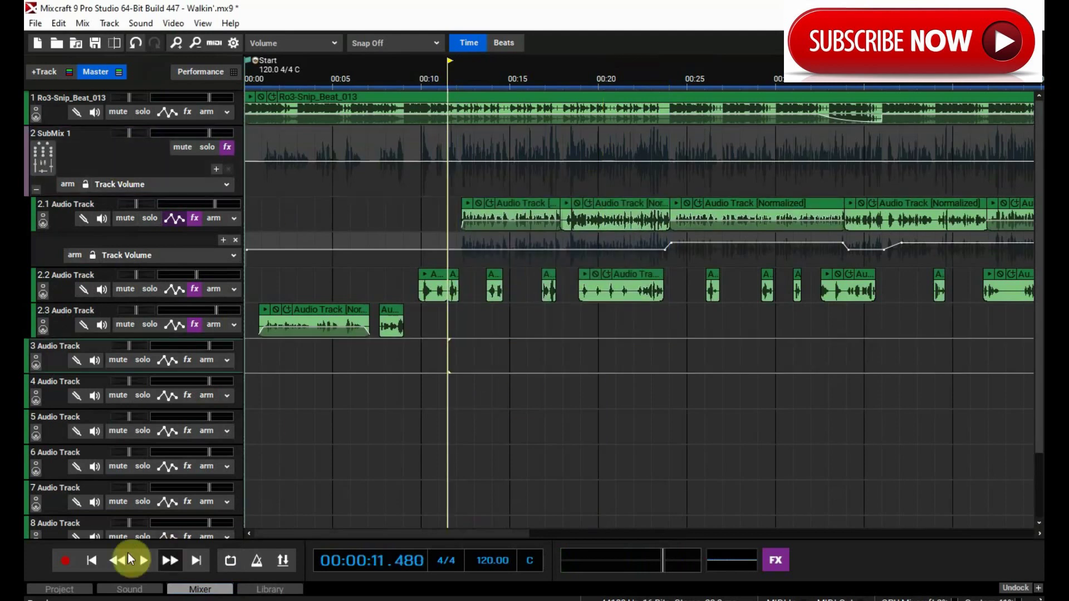
left_click(91, 560)
scroll(495, 320, "down", 2)
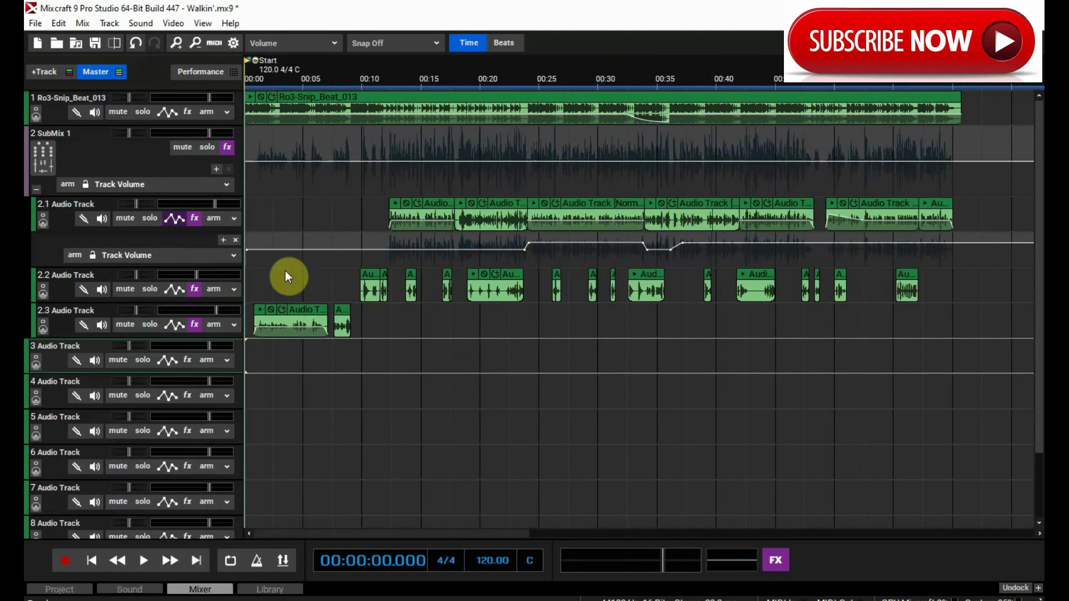
left_click(196, 217)
scroll(446, 251, "down", 3)
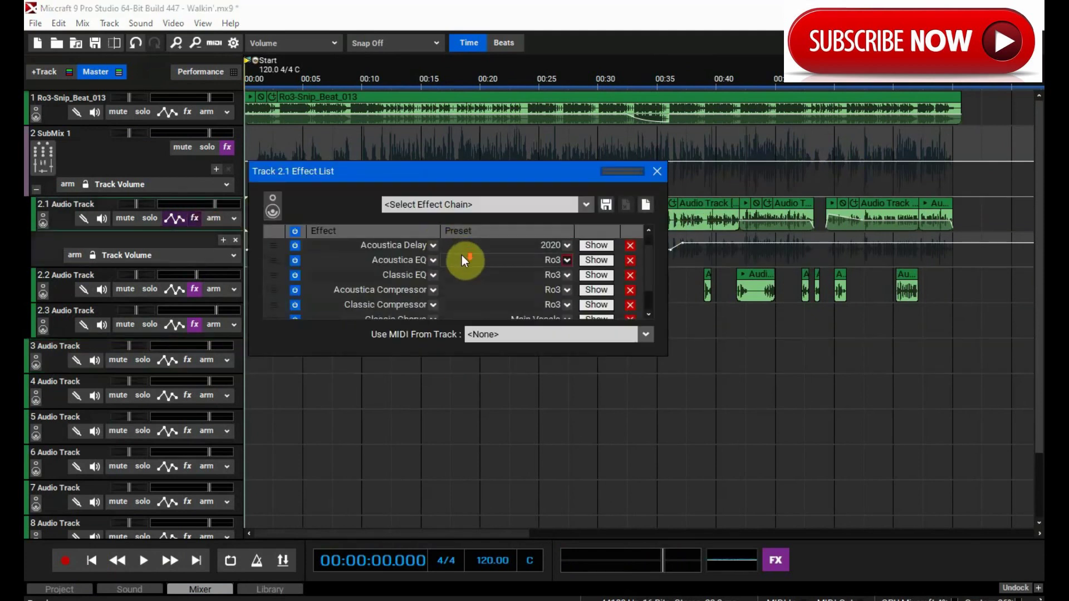
left_click(430, 304)
scroll(410, 435, "down", 3)
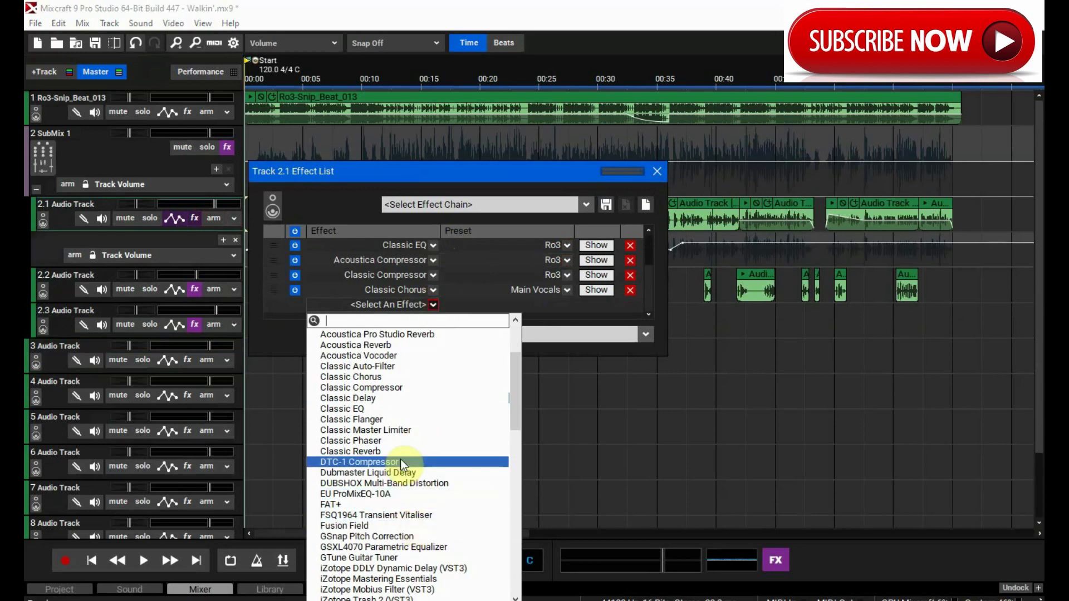
scroll(399, 456, "down", 2)
left_click(500, 184)
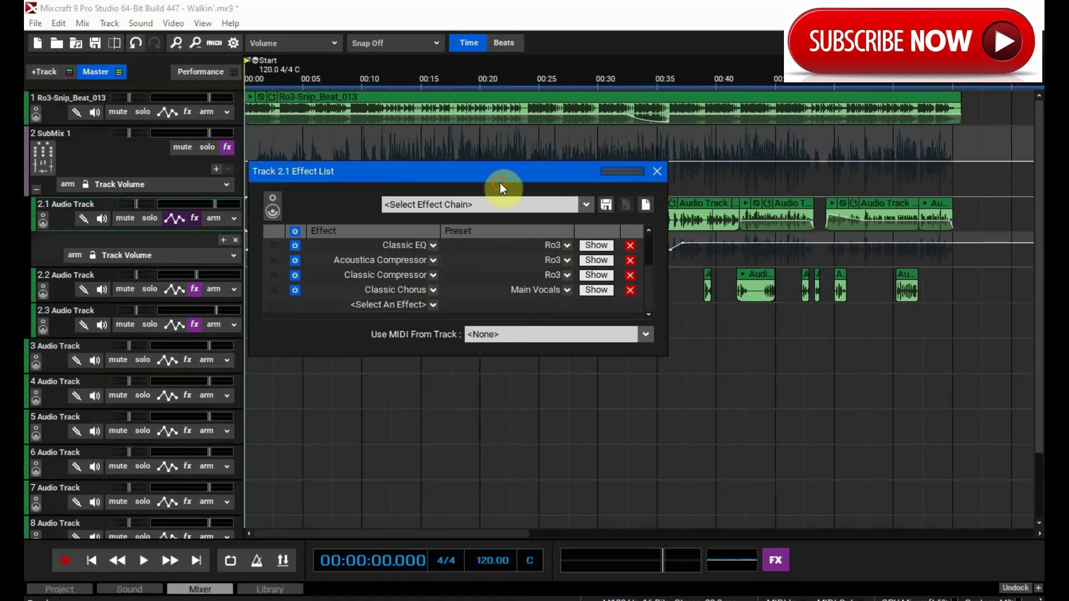
left_click(657, 172)
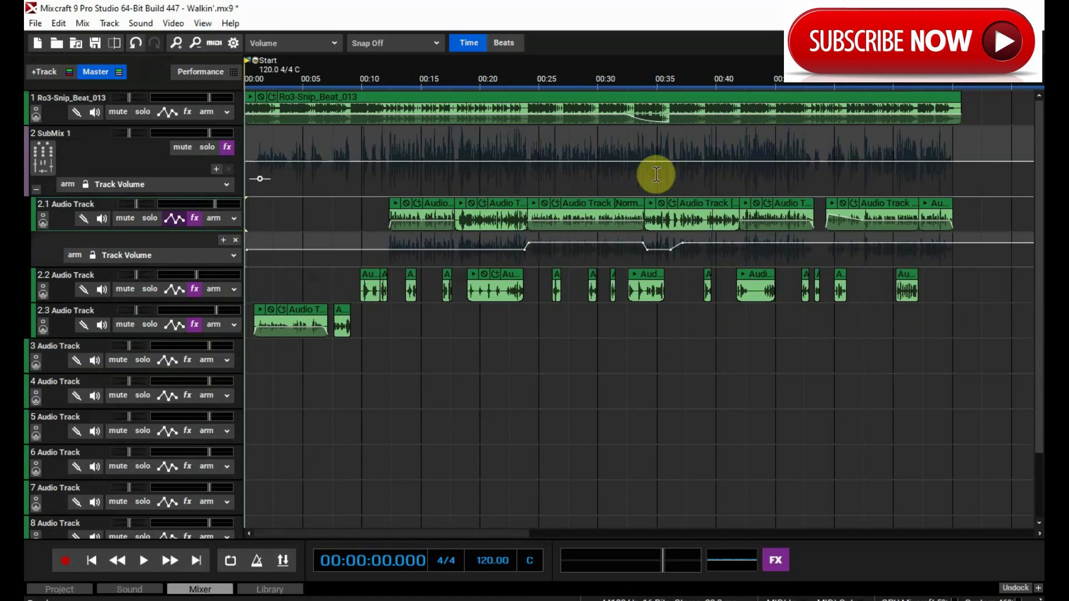